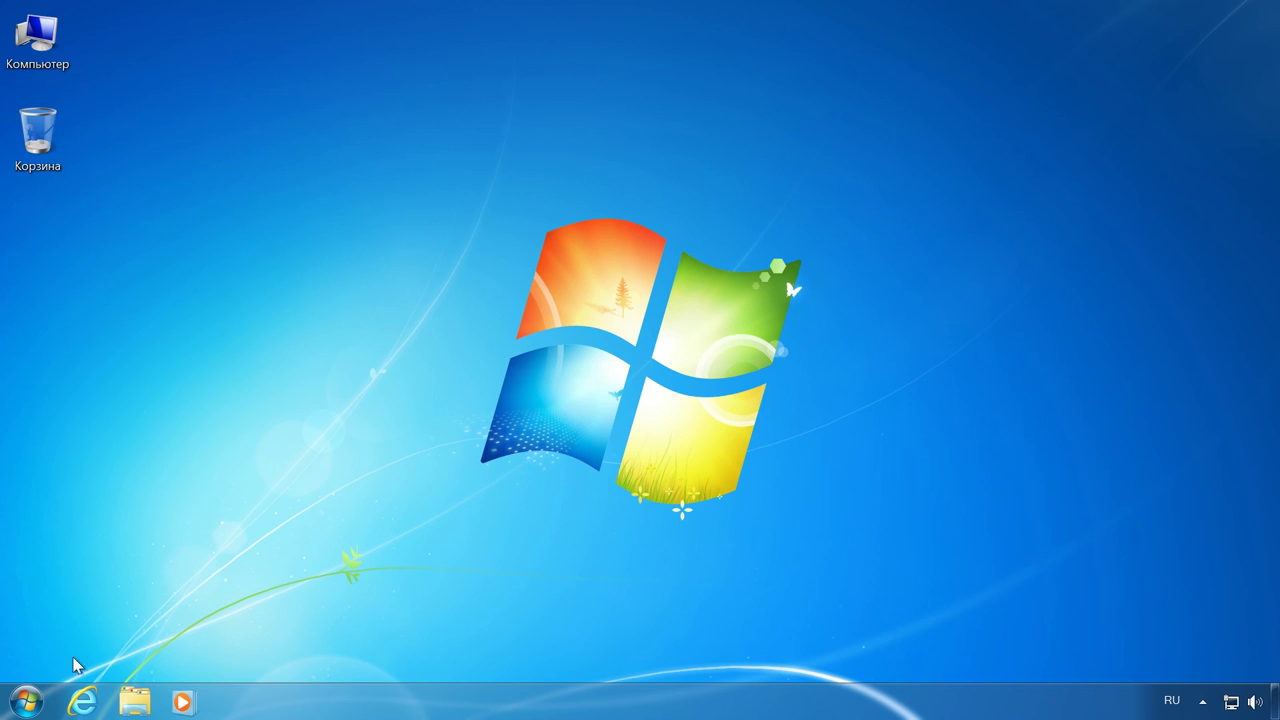
- Open Панель управления in Windows 7
left_click(27, 702)
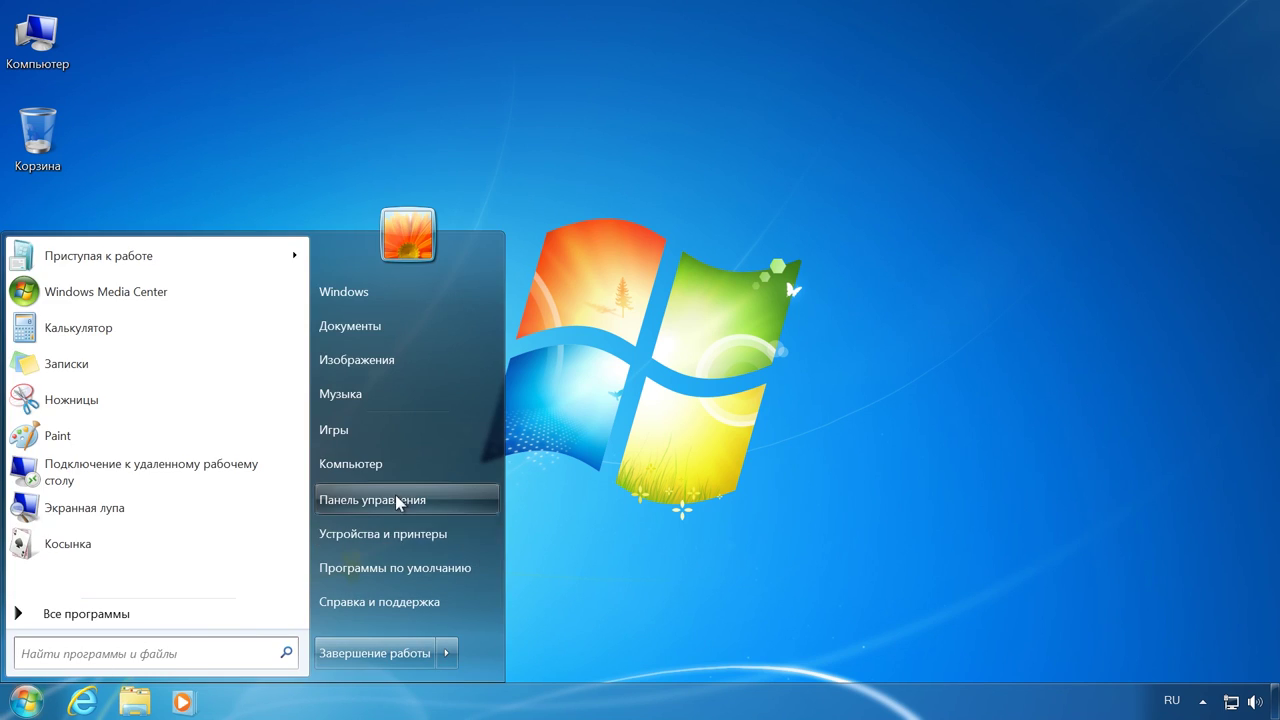
left_click(460, 502)
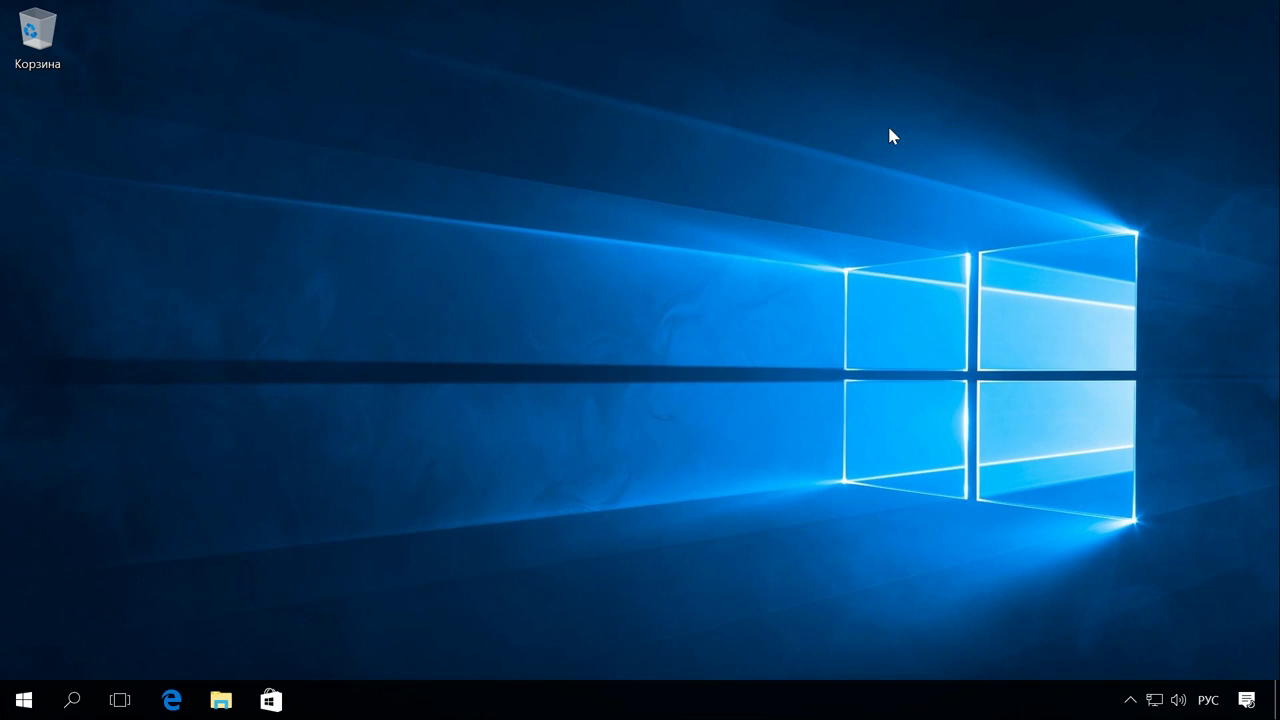
- Open Параметры Windows to view its setting categories, and close it
left_click(24, 700)
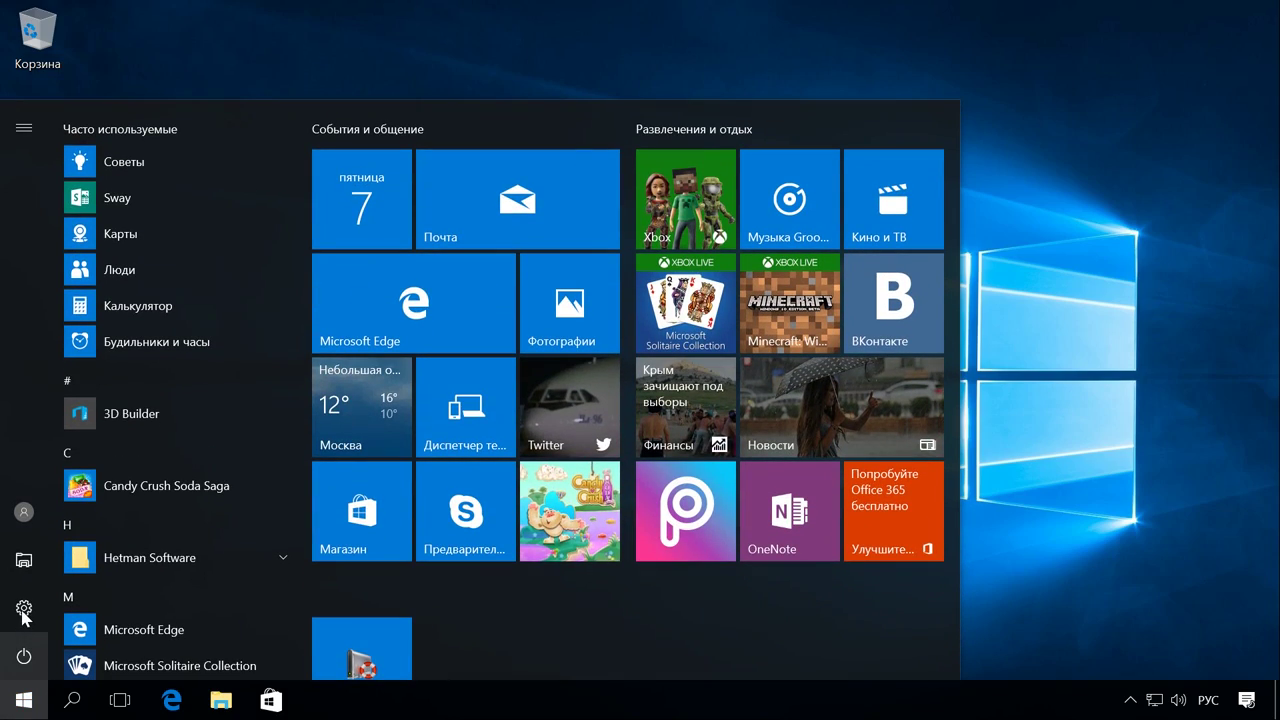
left_click(24, 609)
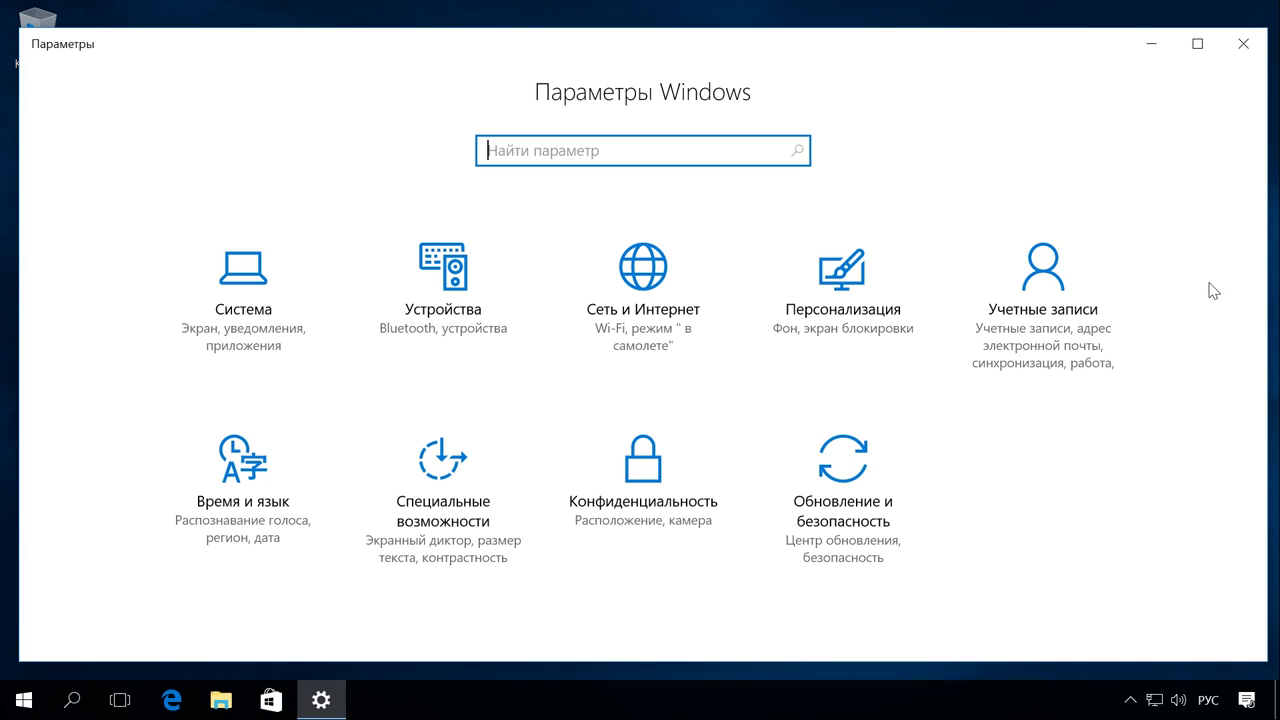
left_click(1245, 47)
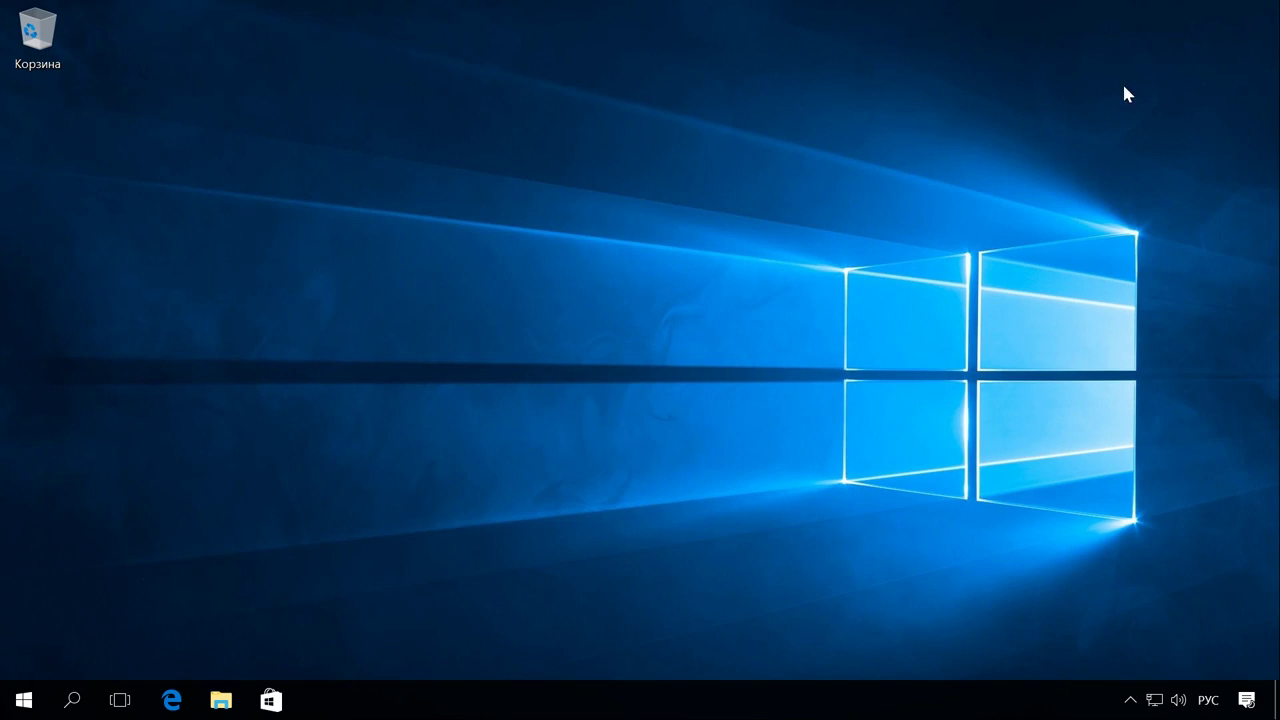
- Open Панель управления from the quick list of Windows system tools
right_click(28, 700)
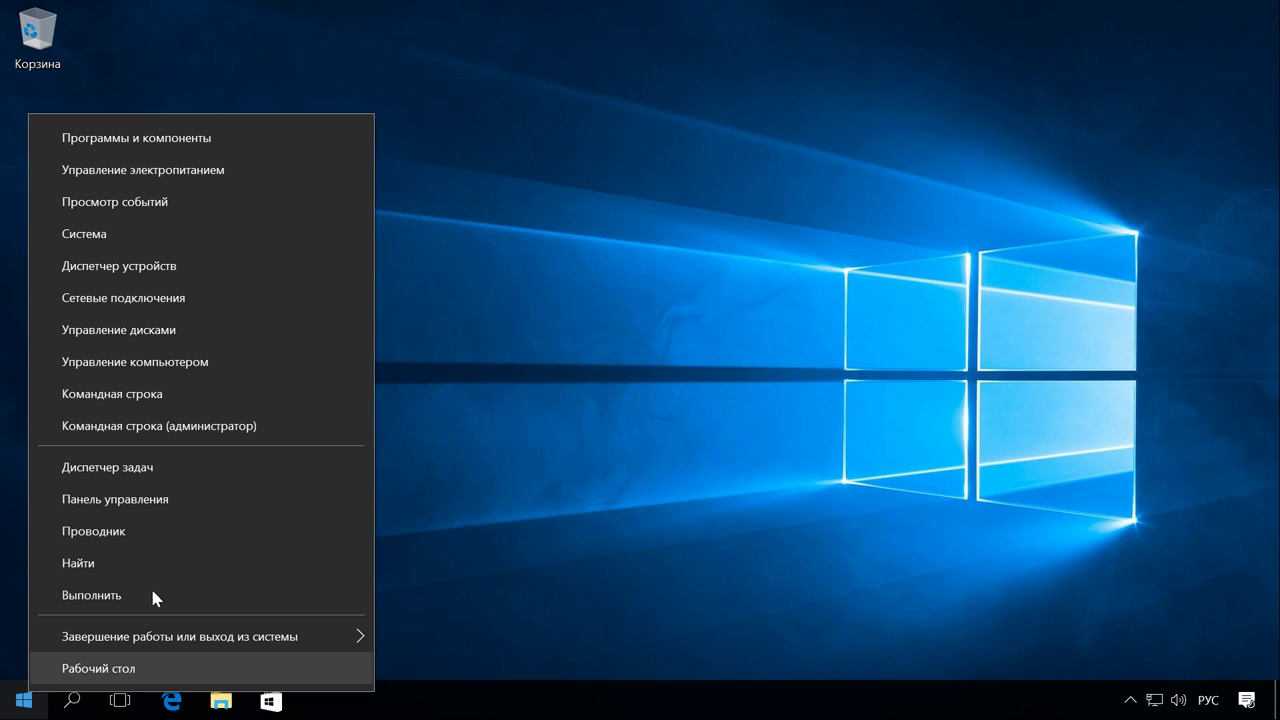
left_click(207, 495)
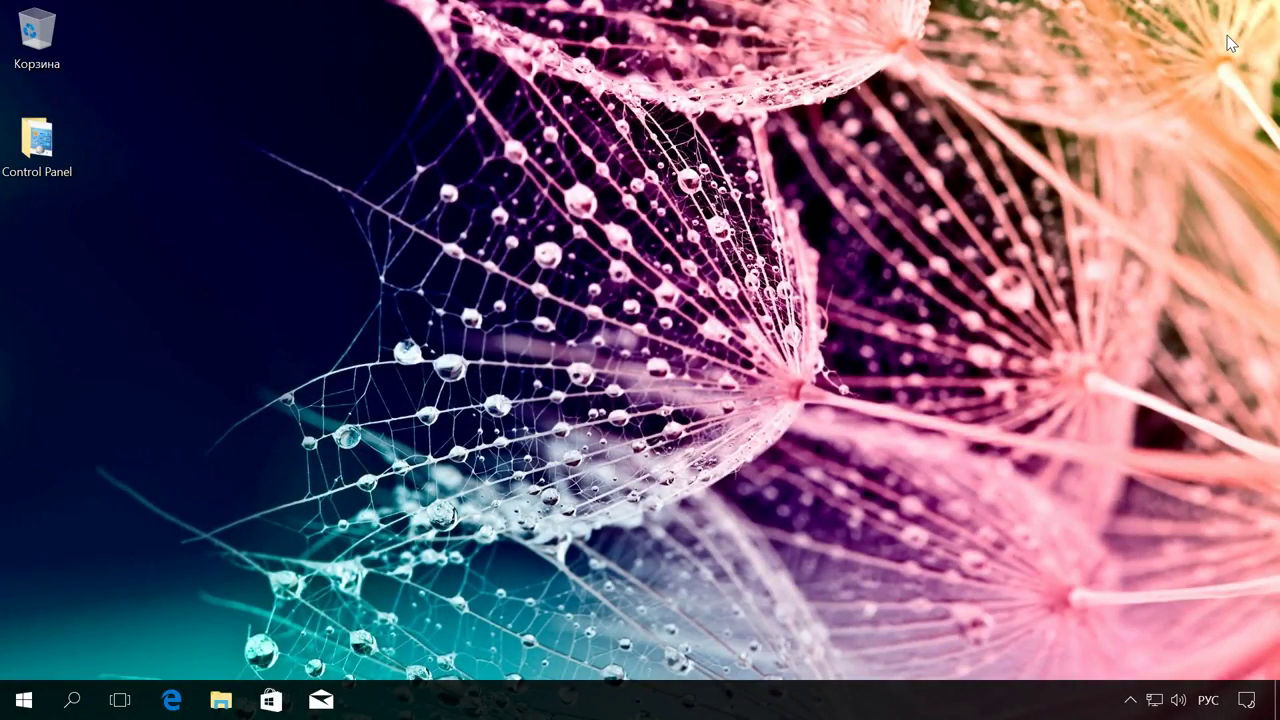
- Open Панель управления from the Служебные — Windows app group, look through all its items and close it
left_click(26, 708)
scroll(177, 543, "down", 8)
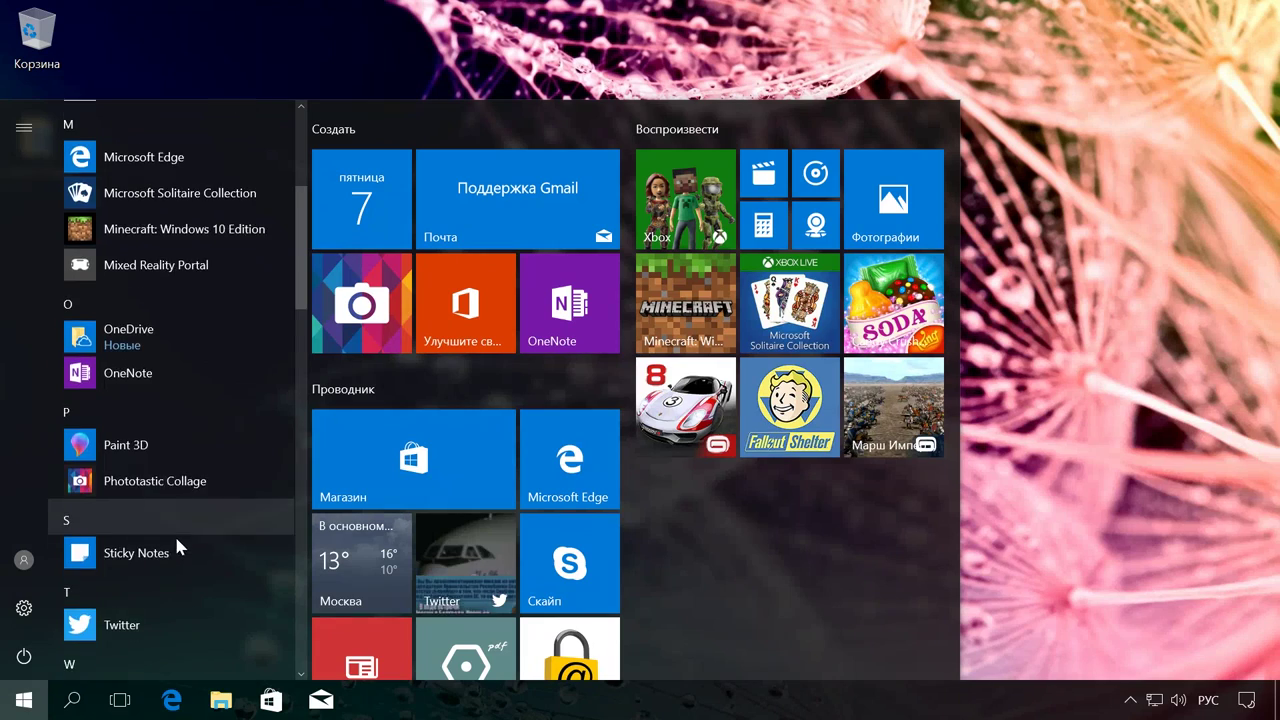
scroll(190, 525, "down", 9)
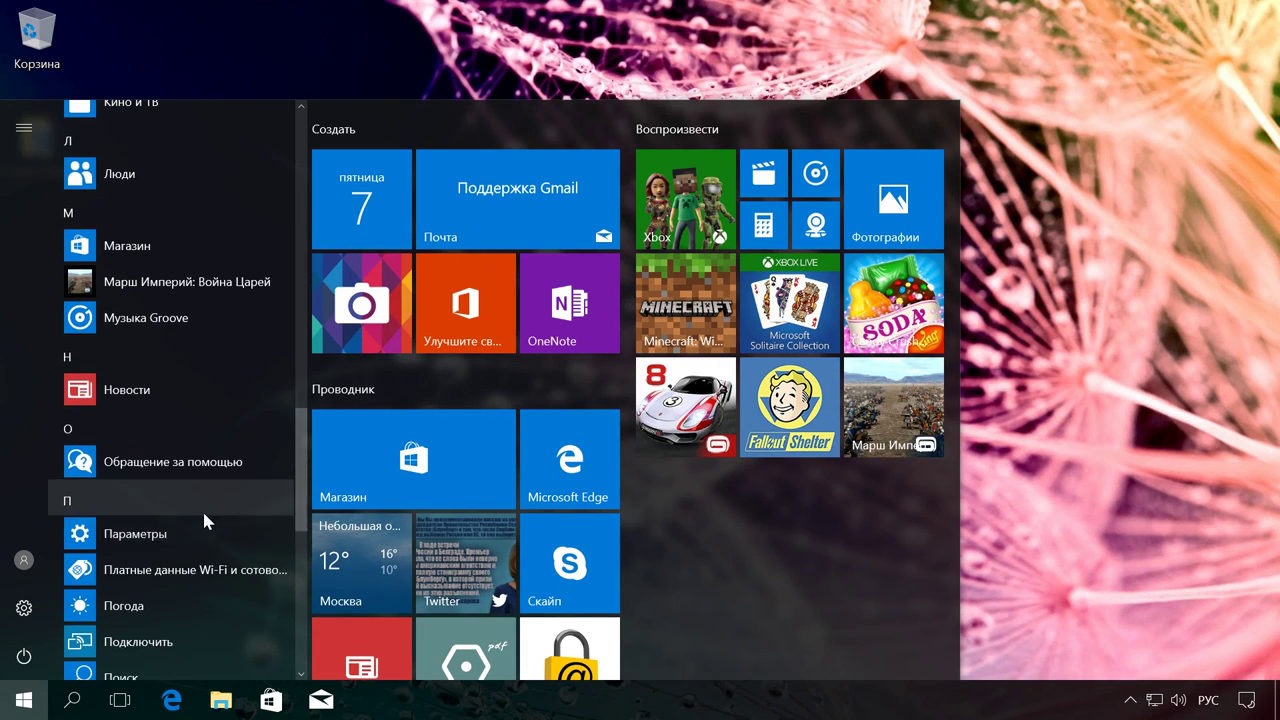
left_click(250, 471)
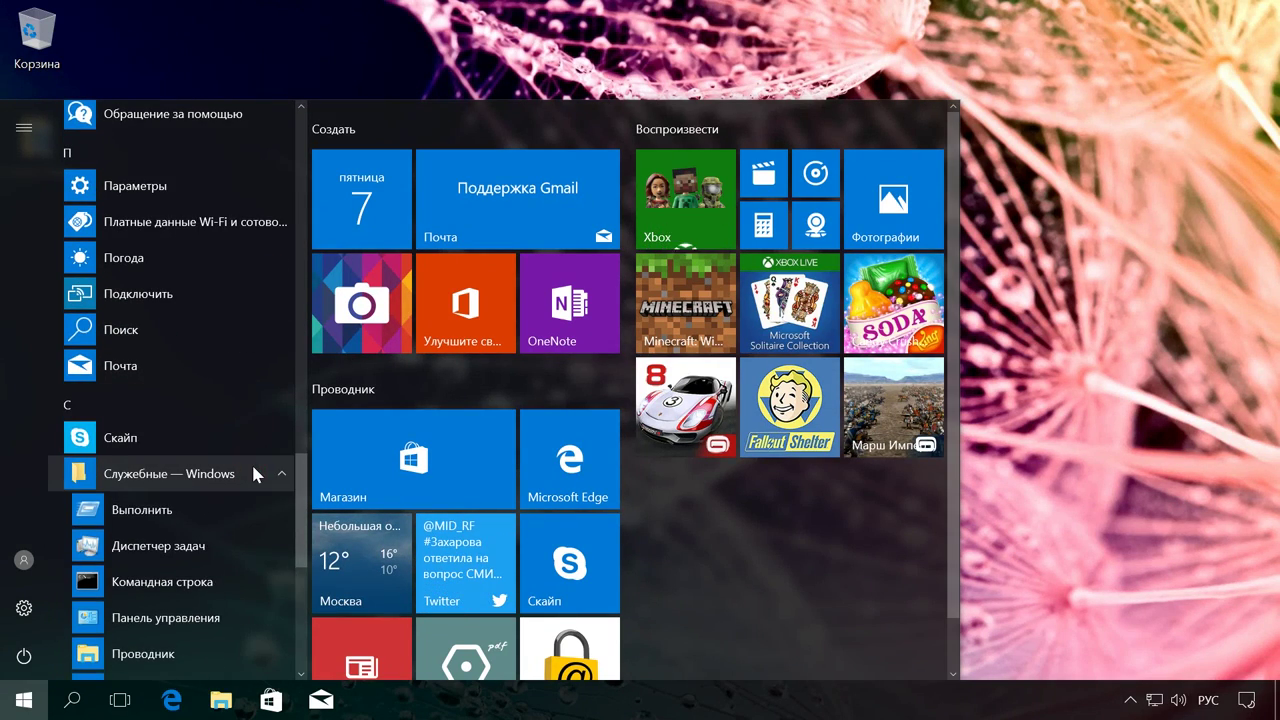
scroll(250, 460, "down", 2)
left_click(241, 437)
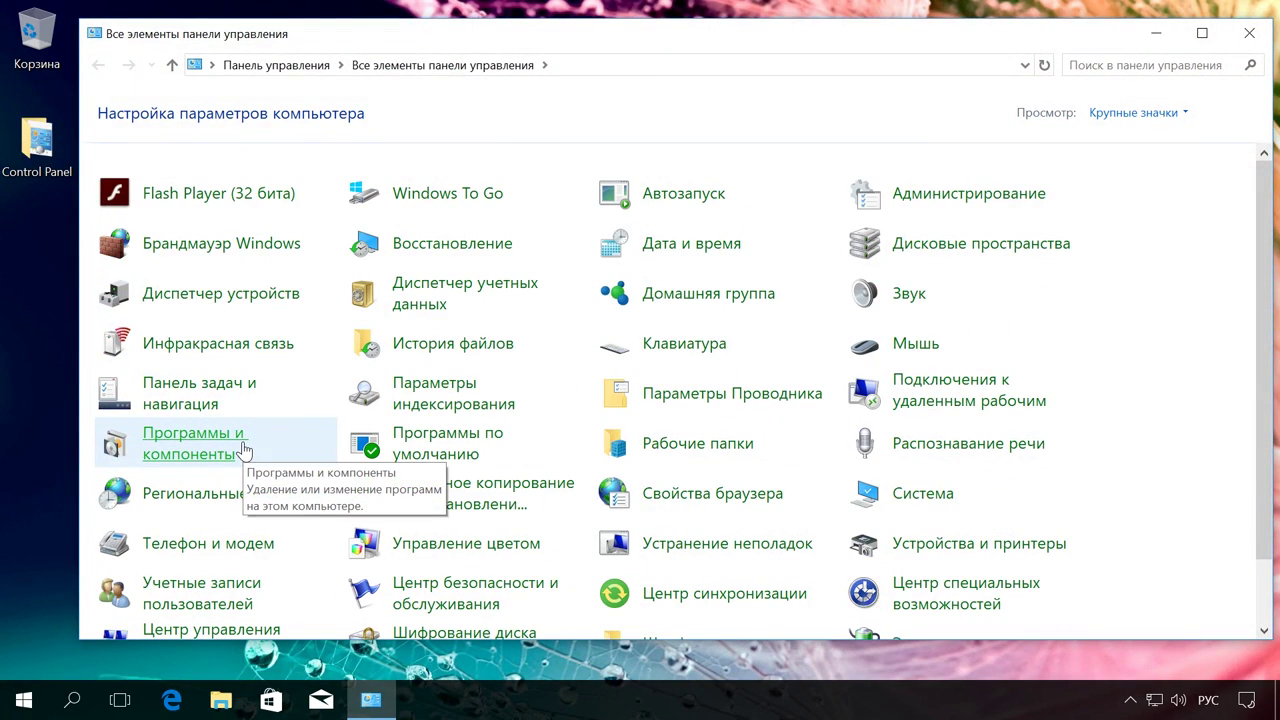
scroll(250, 455, "down", 2)
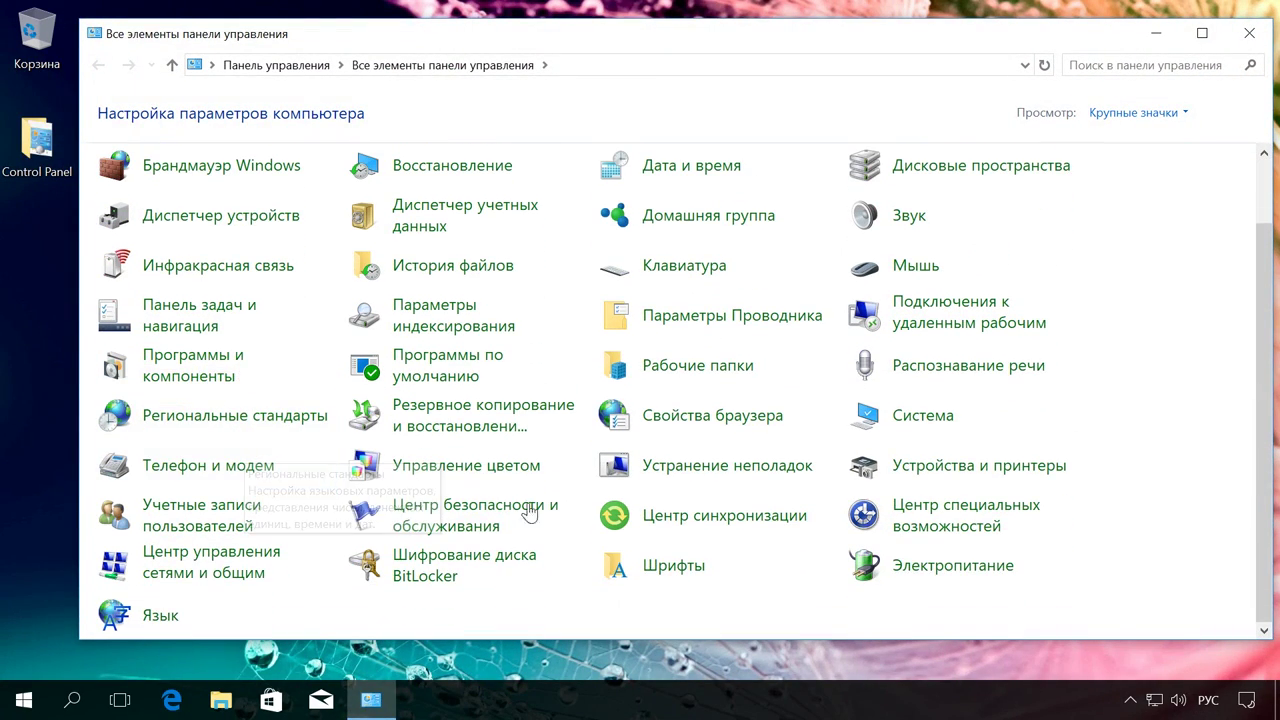
scroll(557, 509, "up", 2)
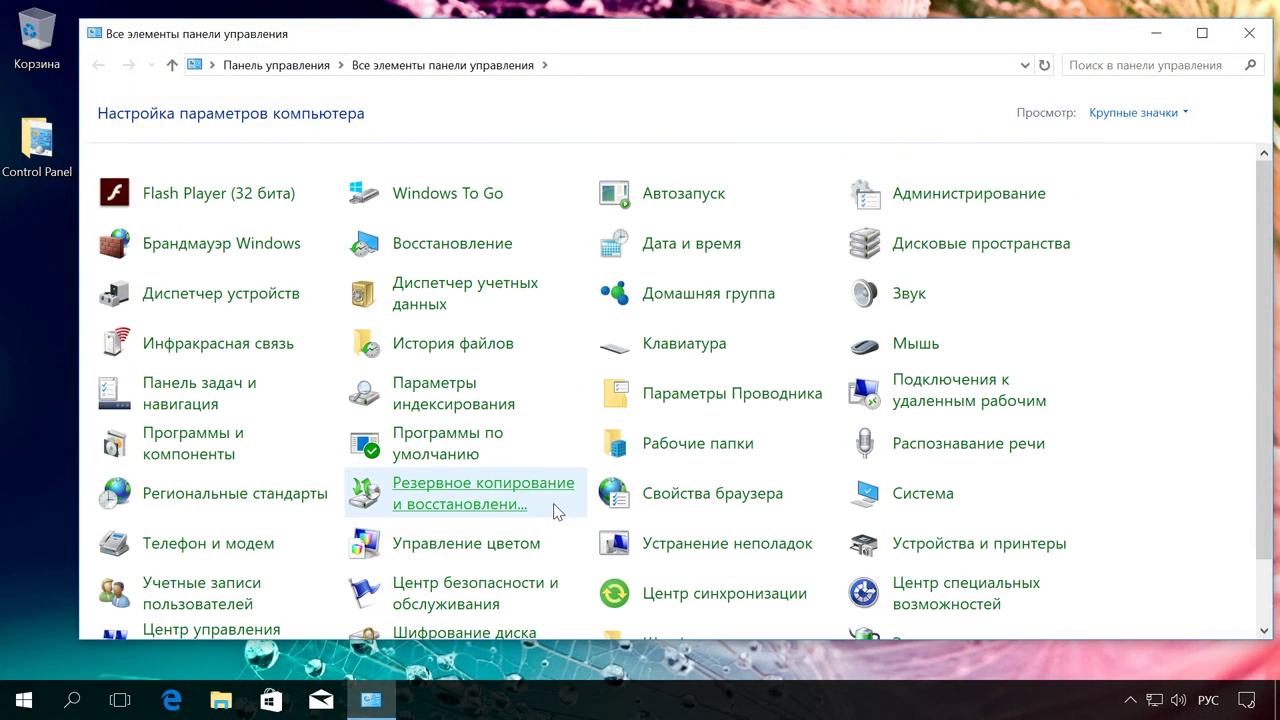
left_click(1248, 34)
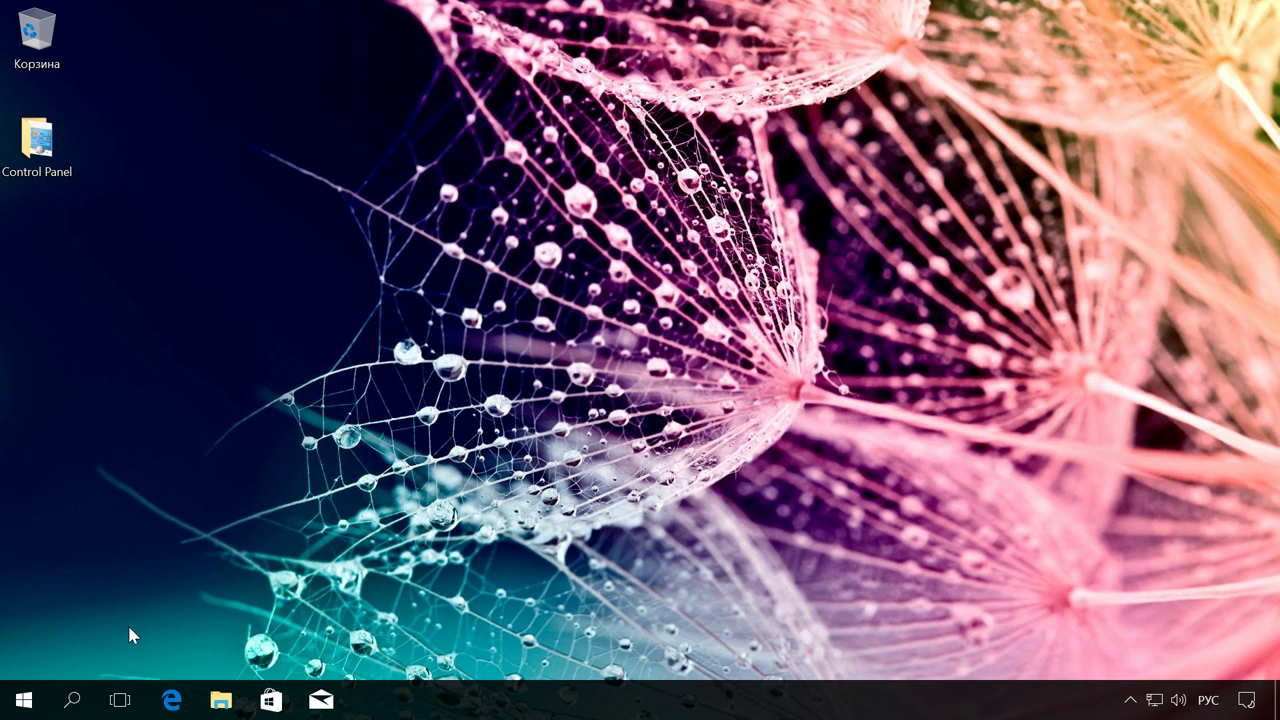
- Search Windows for "панель", open Панель управления from the results, look through its items and close it
left_click(72, 700)
type("панель")
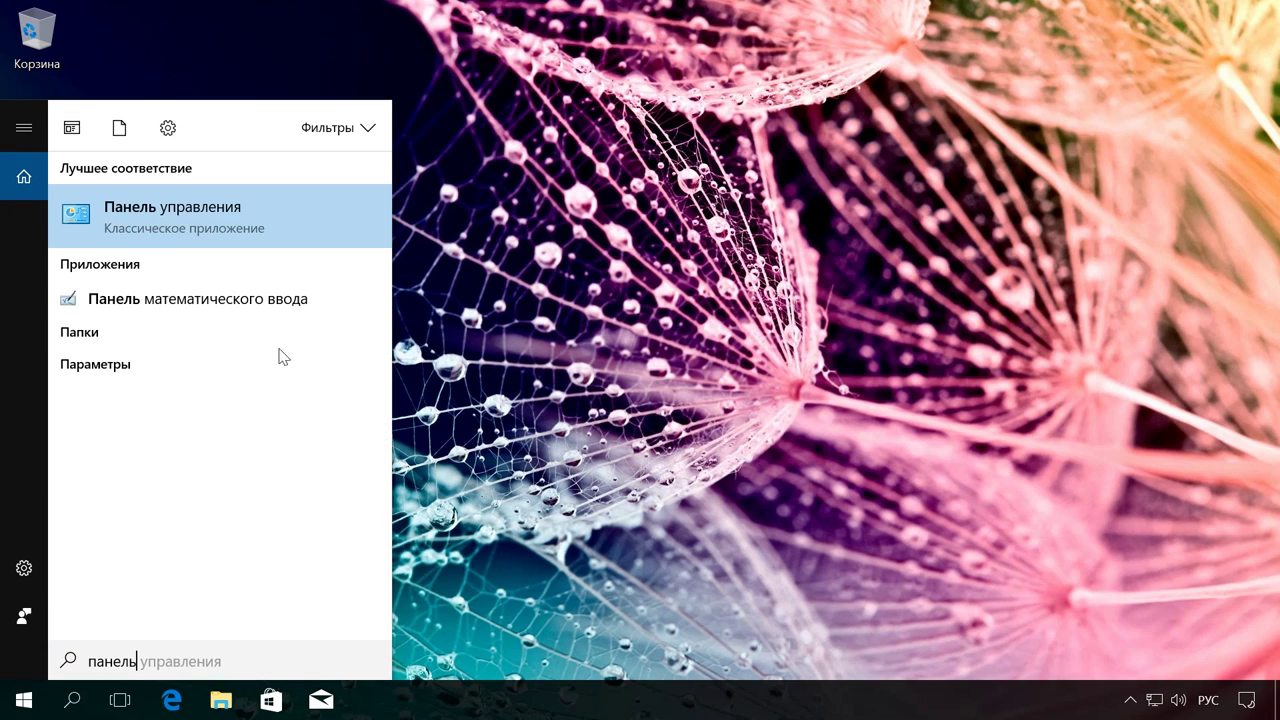
left_click(275, 215)
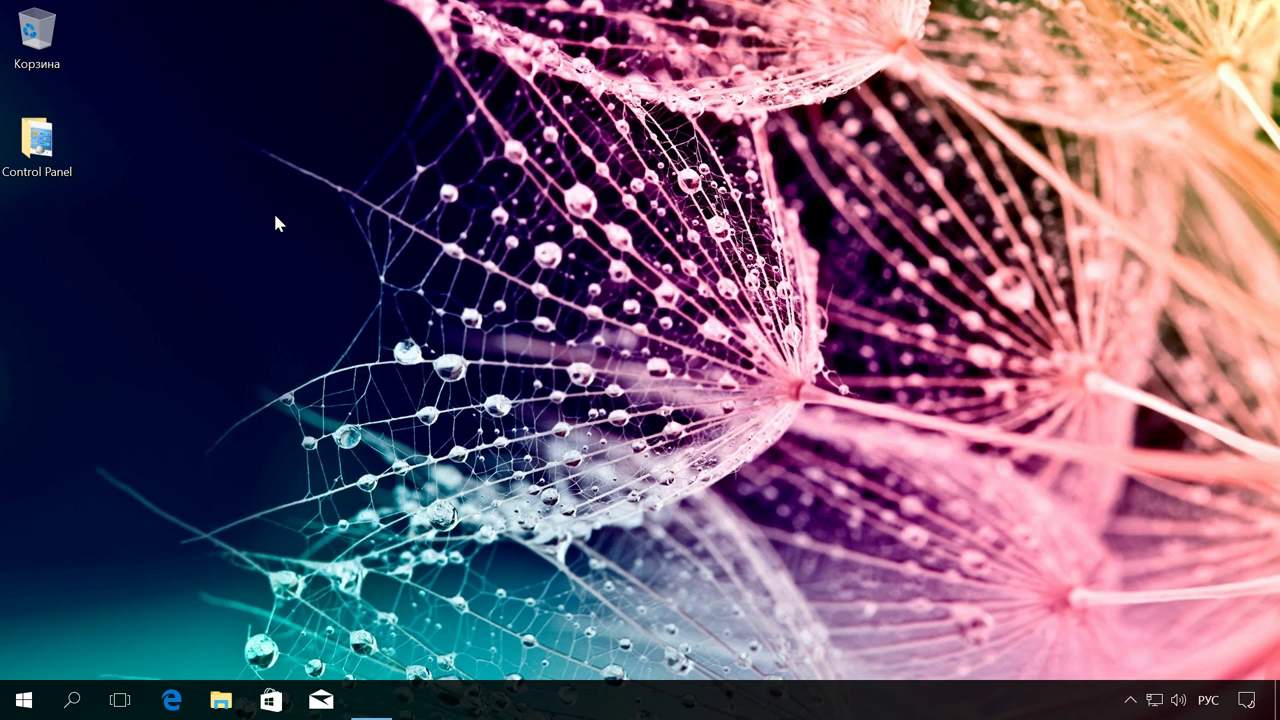
scroll(365, 295, "down", 1)
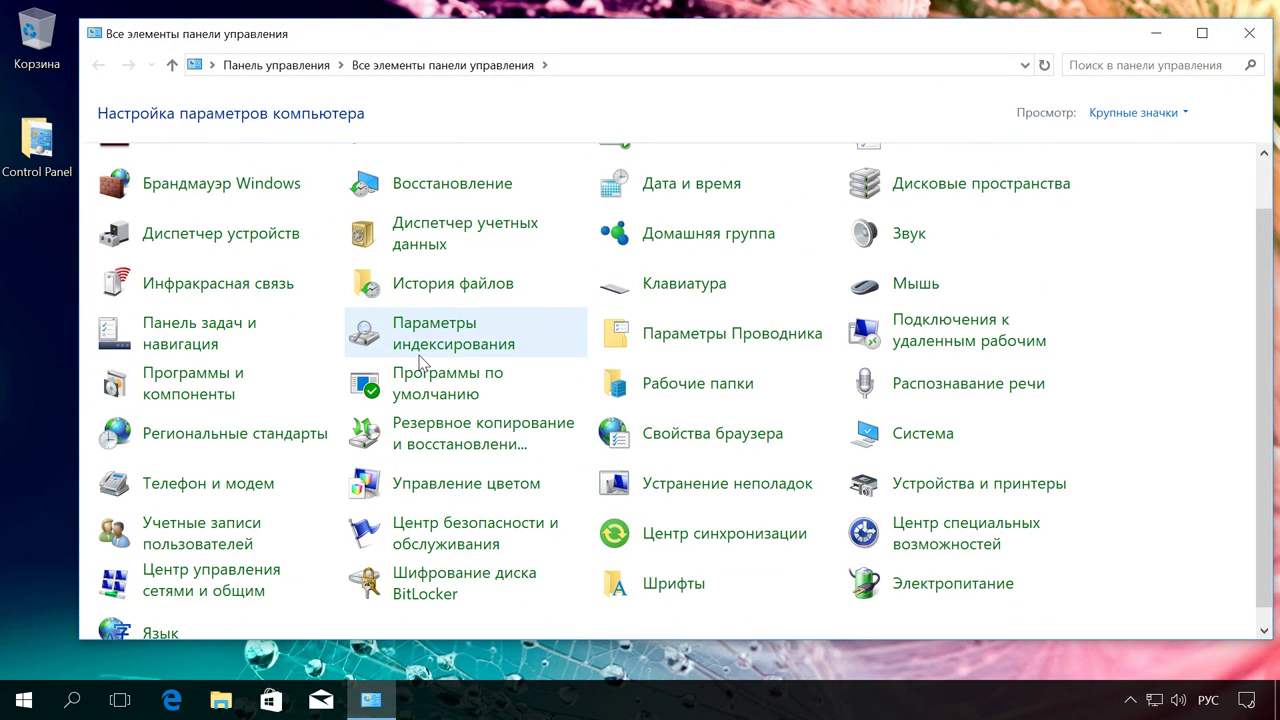
left_click(1249, 33)
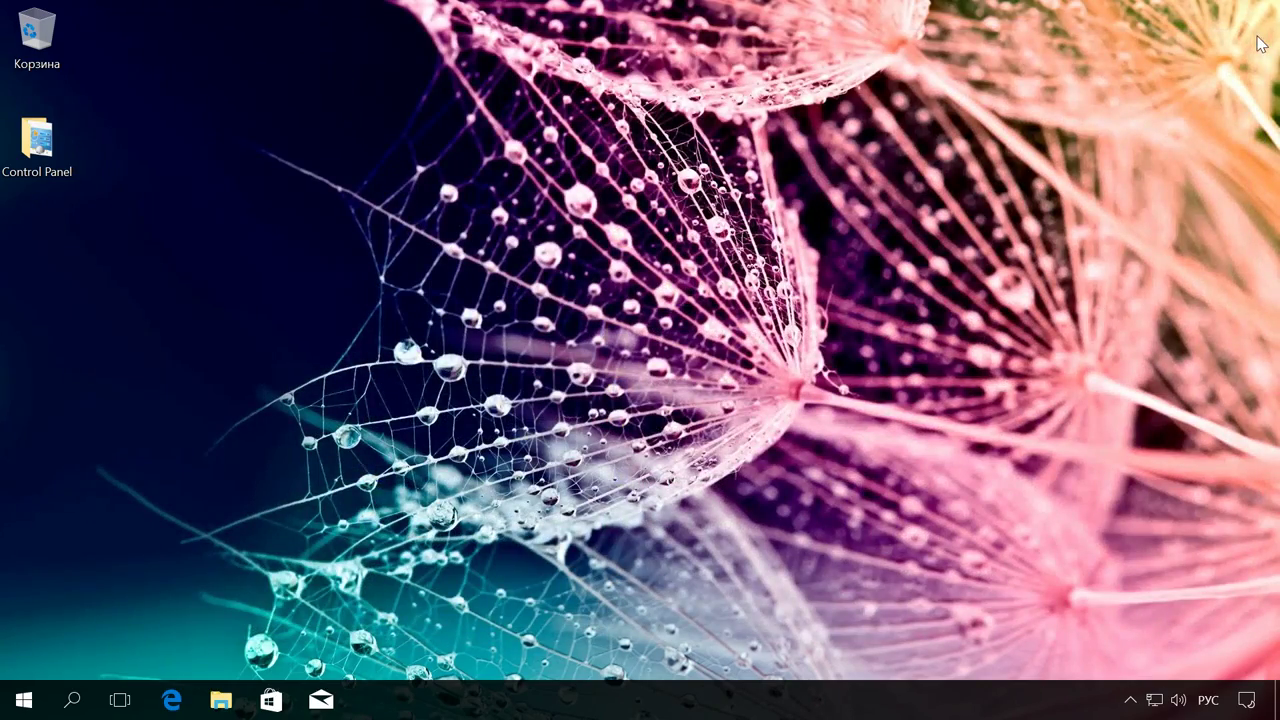
- Enable the Панель управления desktop icon in the desktop icon settings of the personalization themes, apply it and close Параметры
left_click(24, 700)
left_click(24, 608)
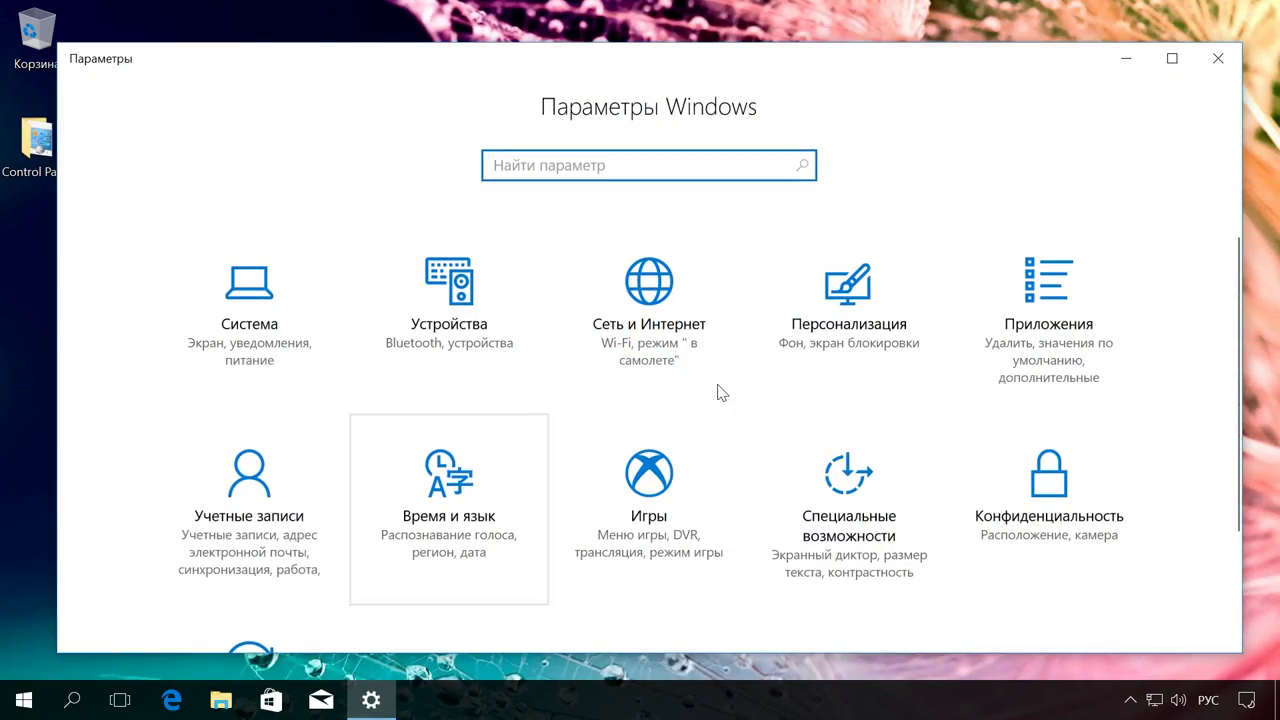
left_click(860, 325)
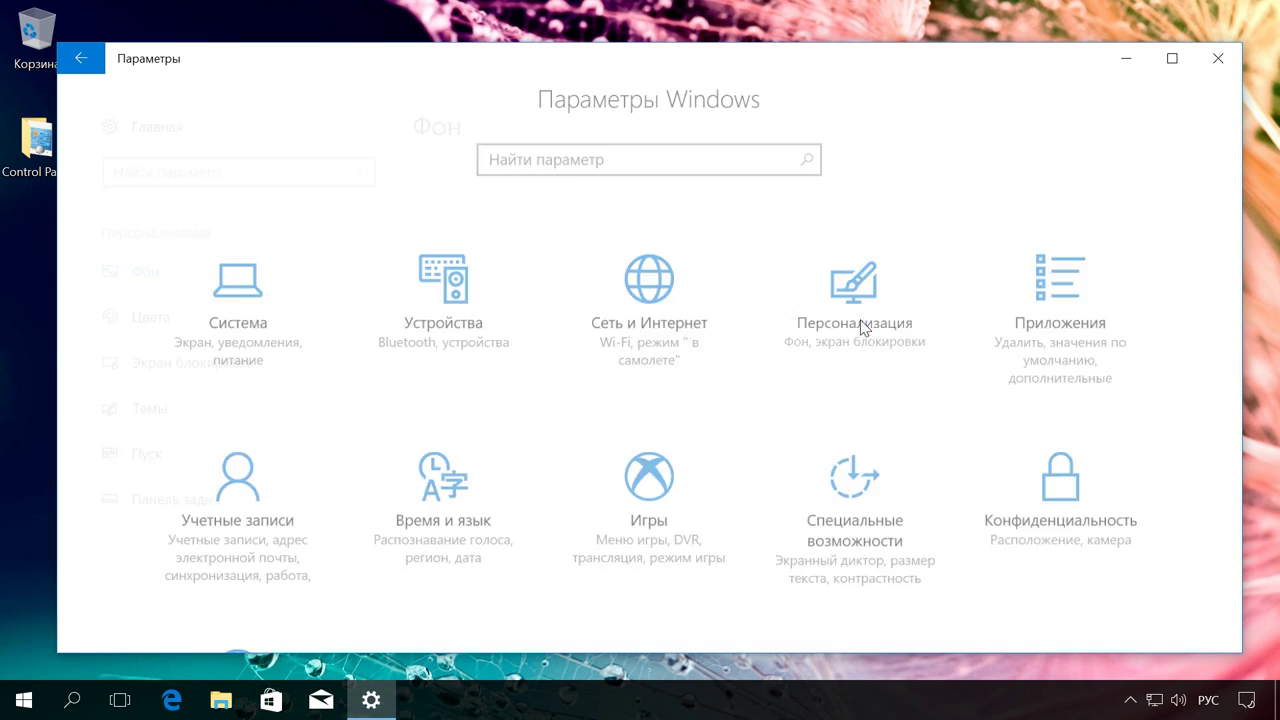
left_click(160, 413)
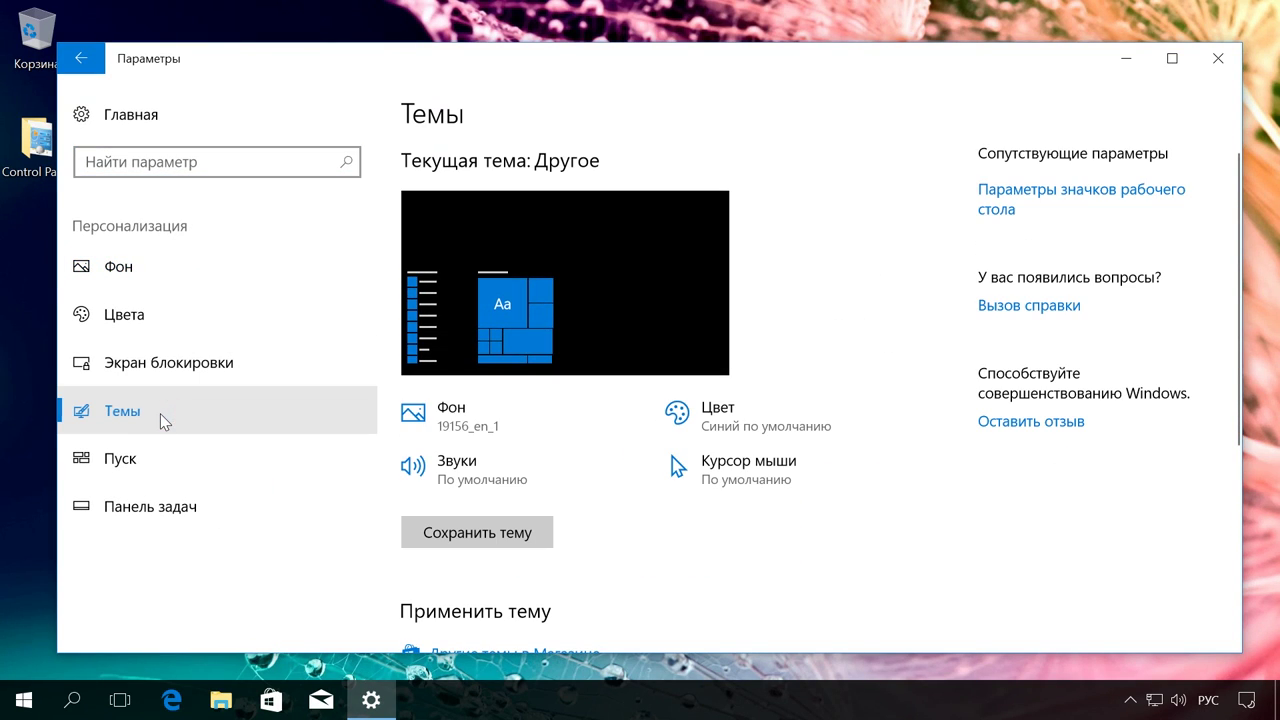
left_click(1000, 205)
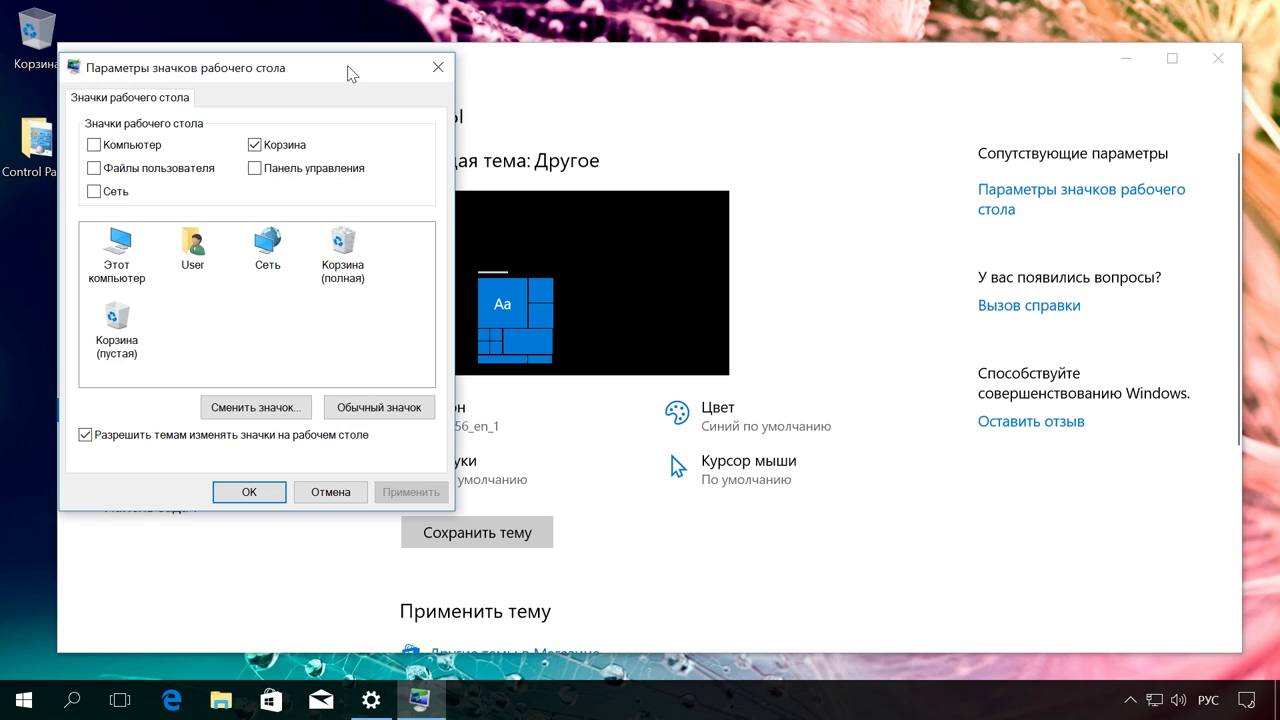
left_click(255, 169)
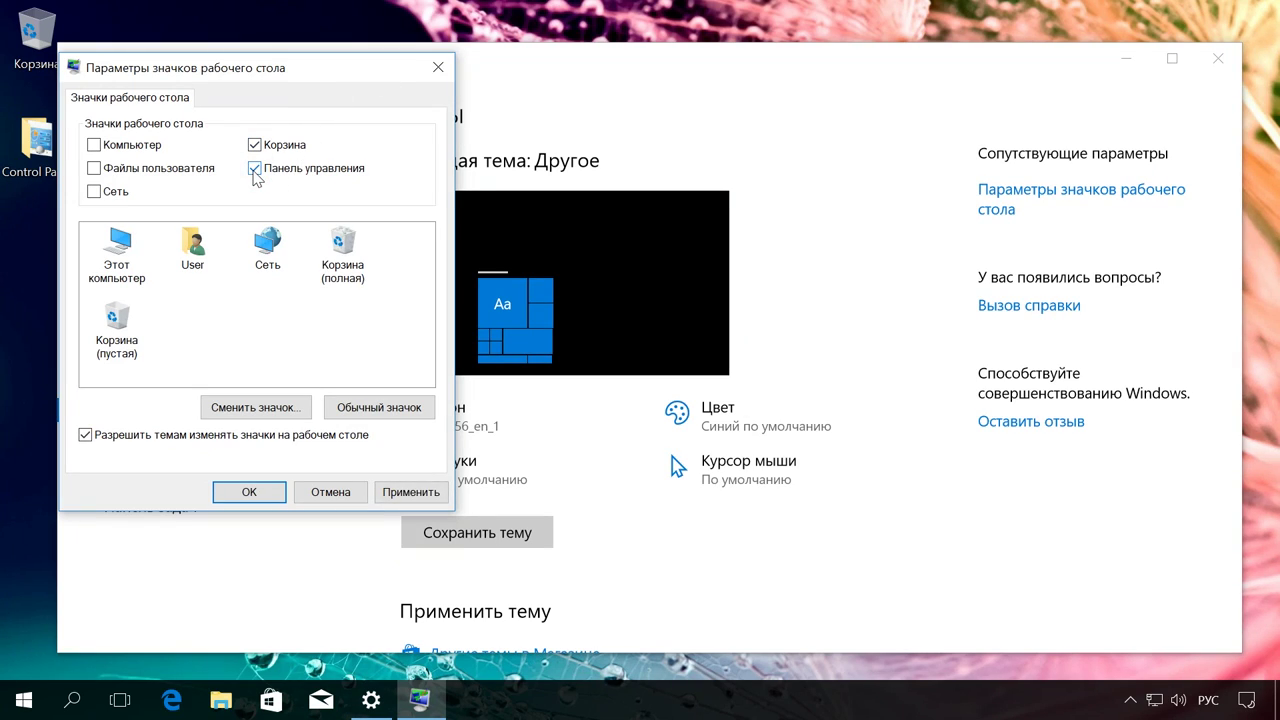
left_click(407, 492)
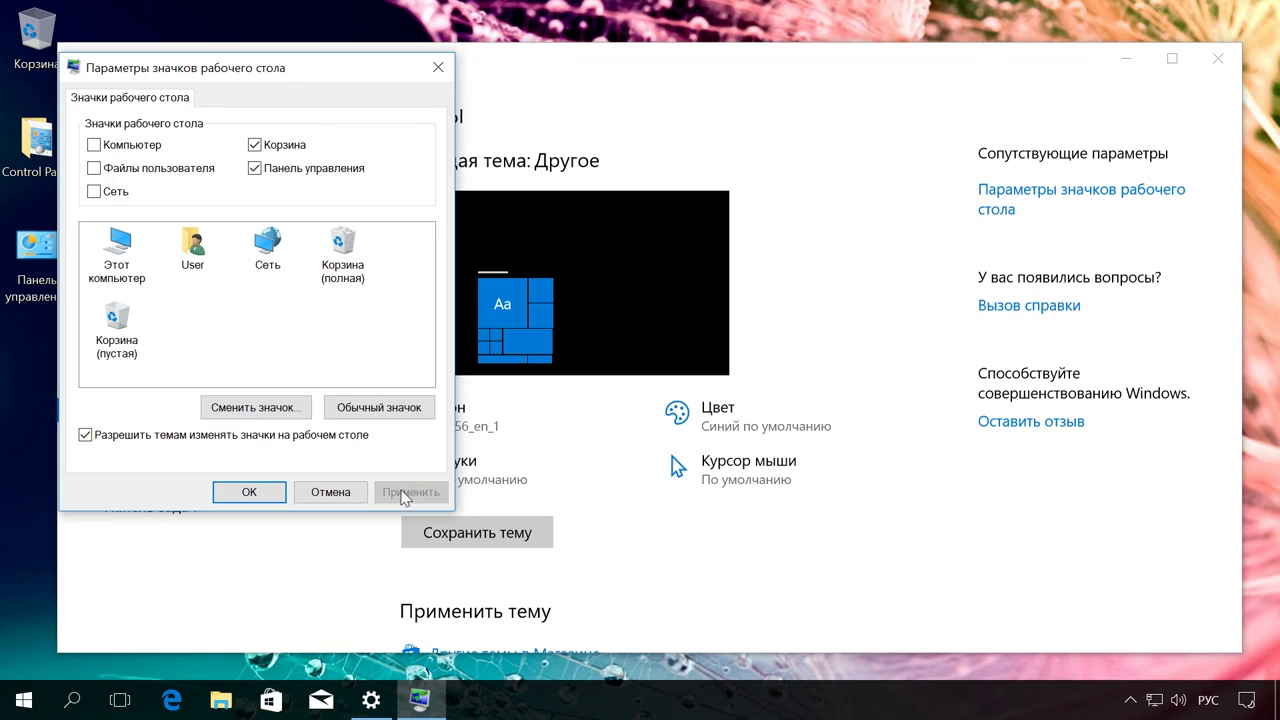
left_click(249, 492)
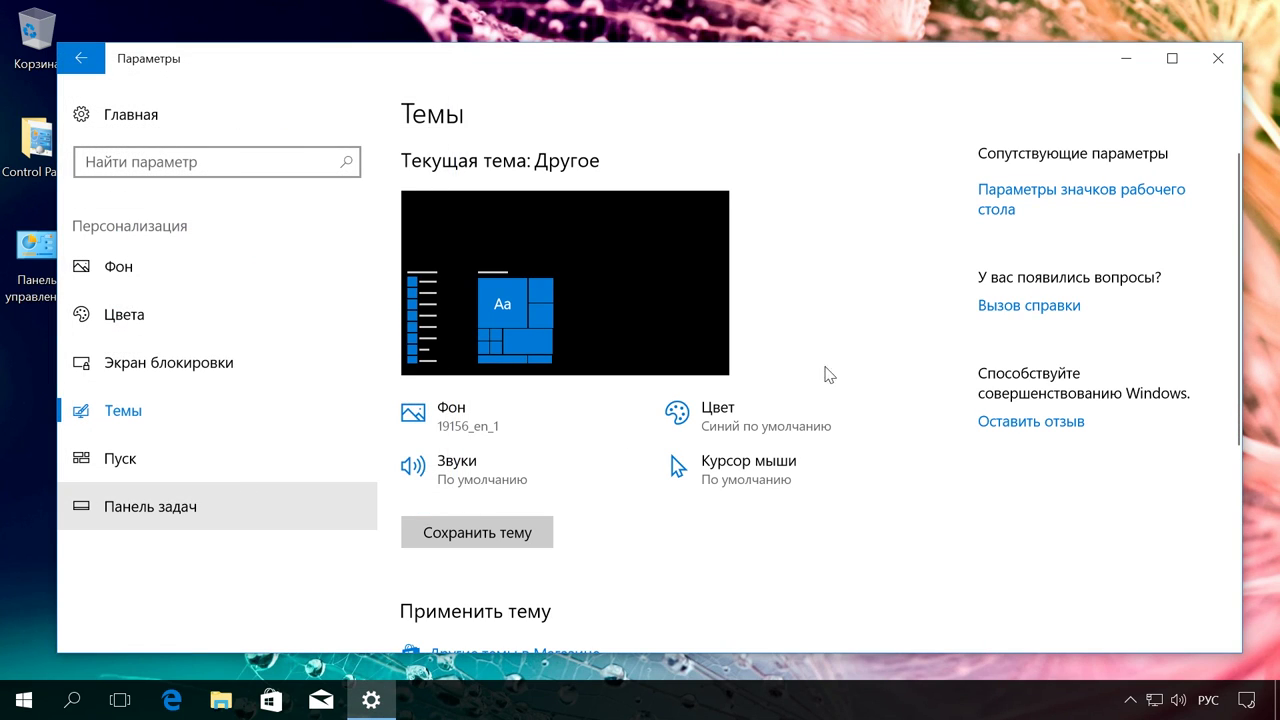
left_click(1218, 58)
- Open Панель управления from its desktop icon, look through its items and close it
left_click(37, 265)
double_click(49, 255)
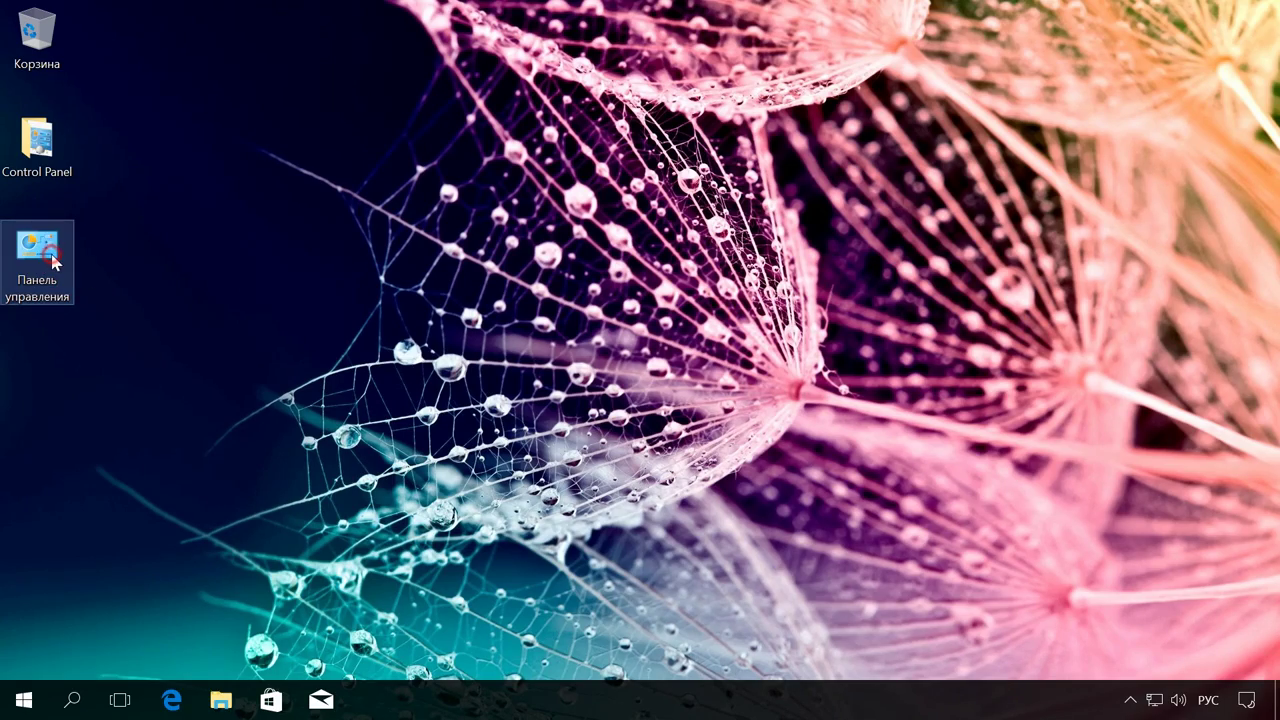
scroll(296, 362, "down", 1)
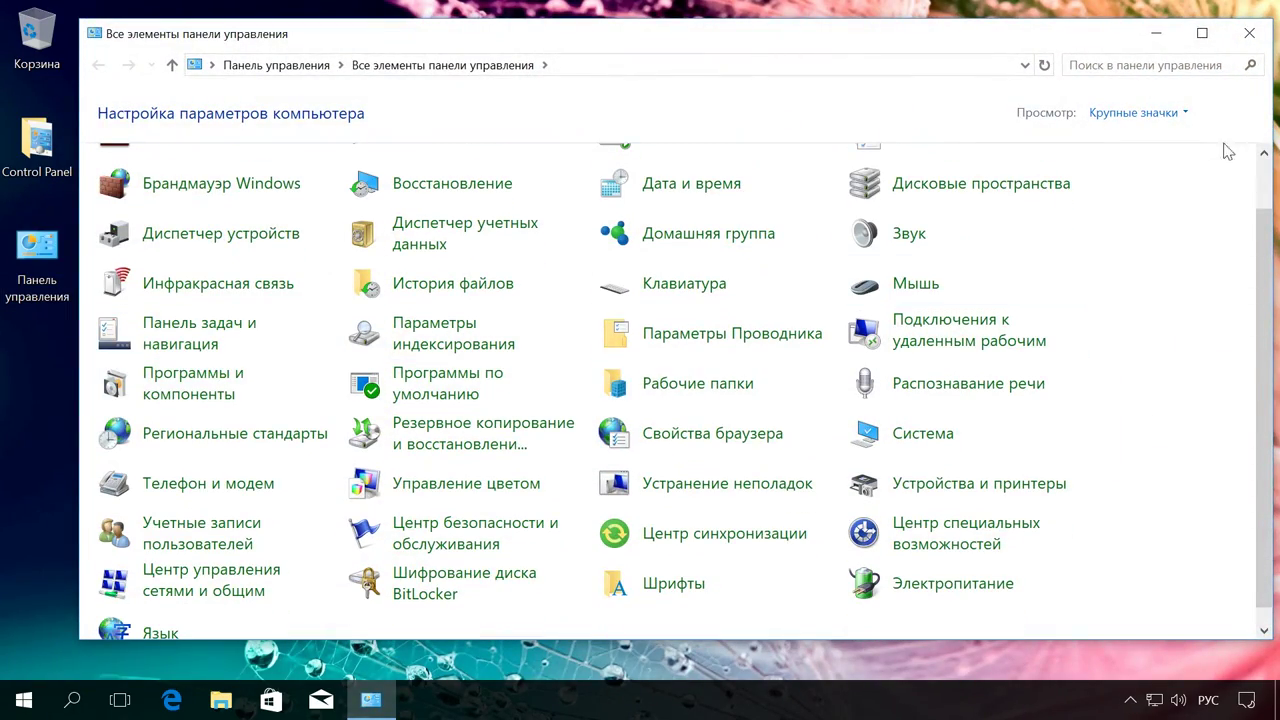
left_click(1249, 34)
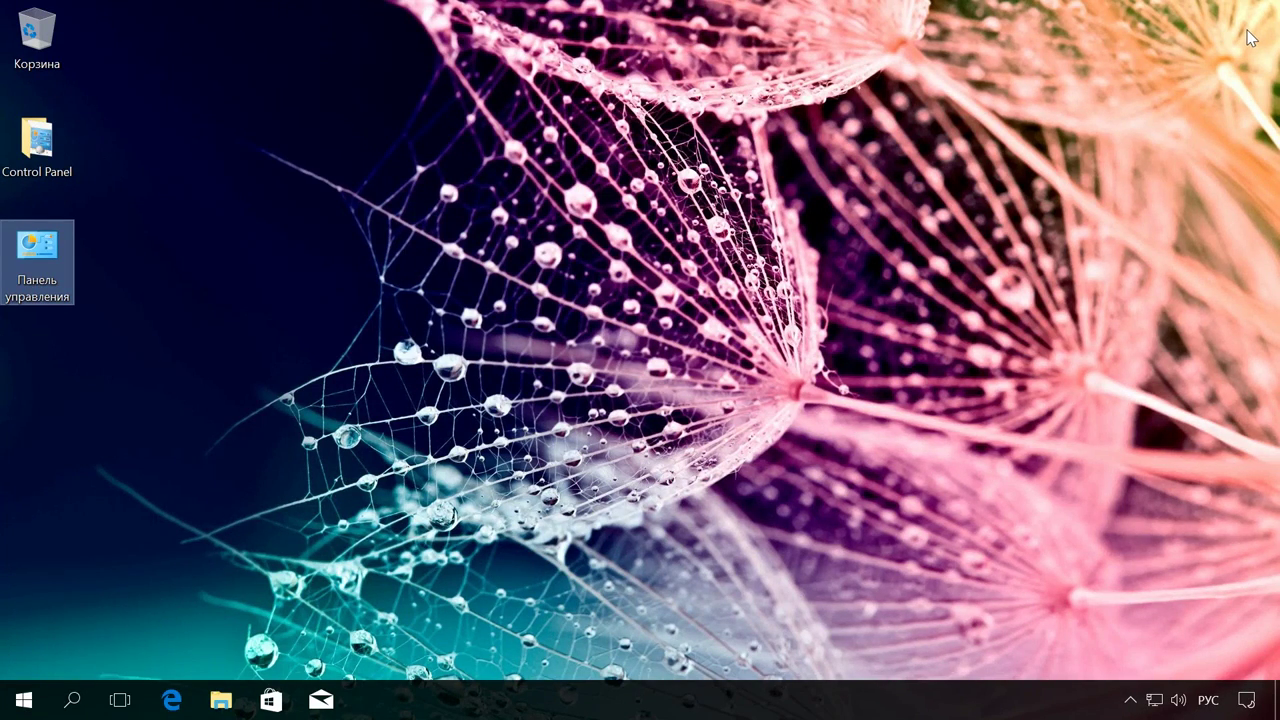
- Open Панель управления by running the command "control" in Выполнить, look through its items and close it
key("super+r")
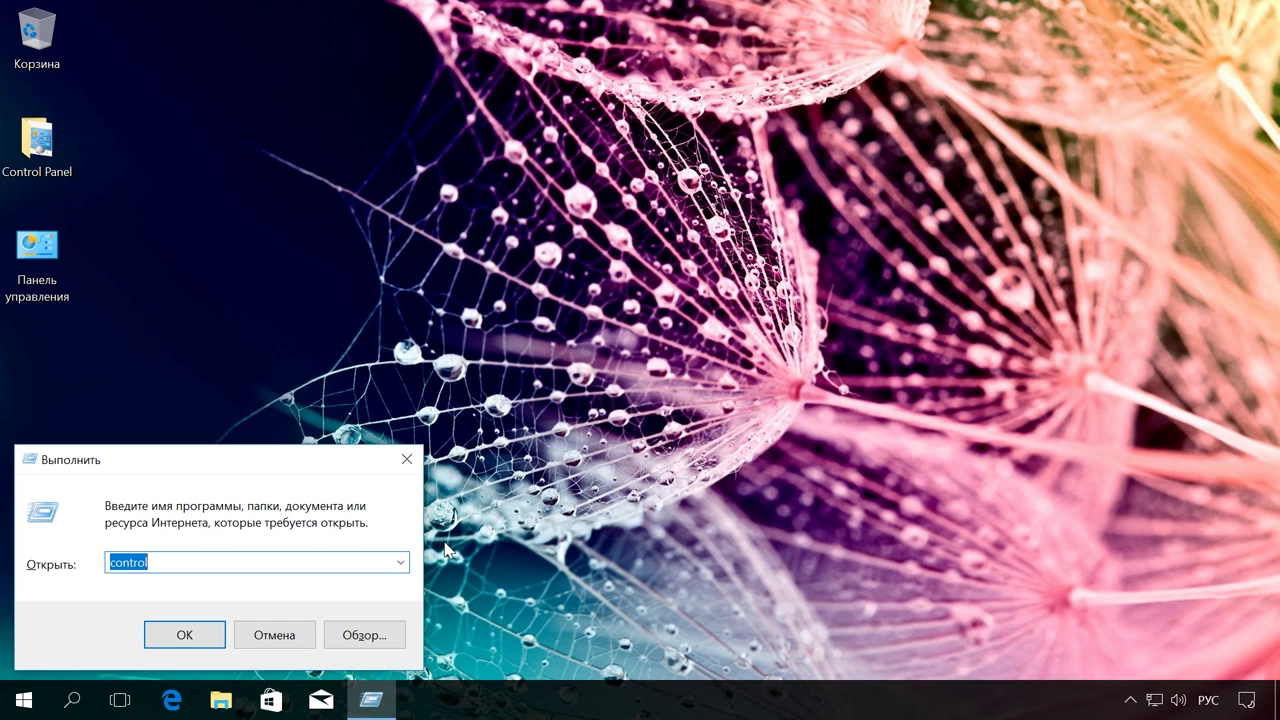
left_click(157, 563)
left_click(198, 634)
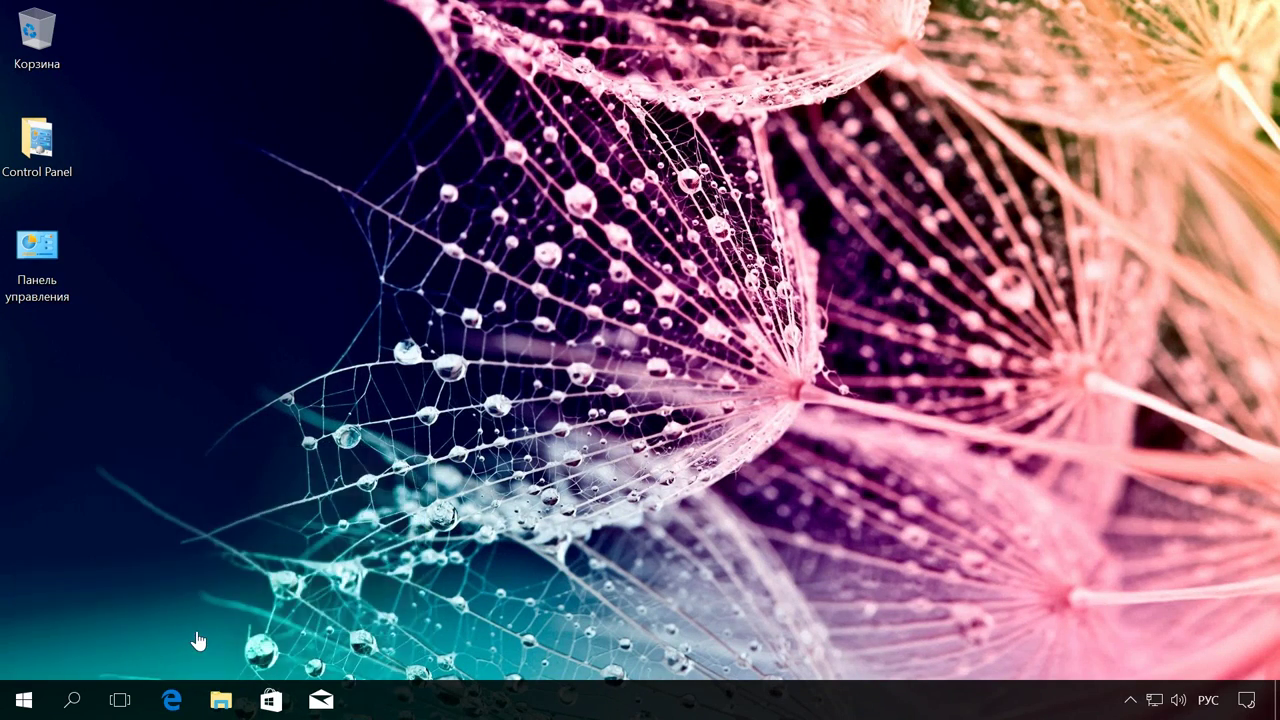
scroll(344, 541, "down", 1)
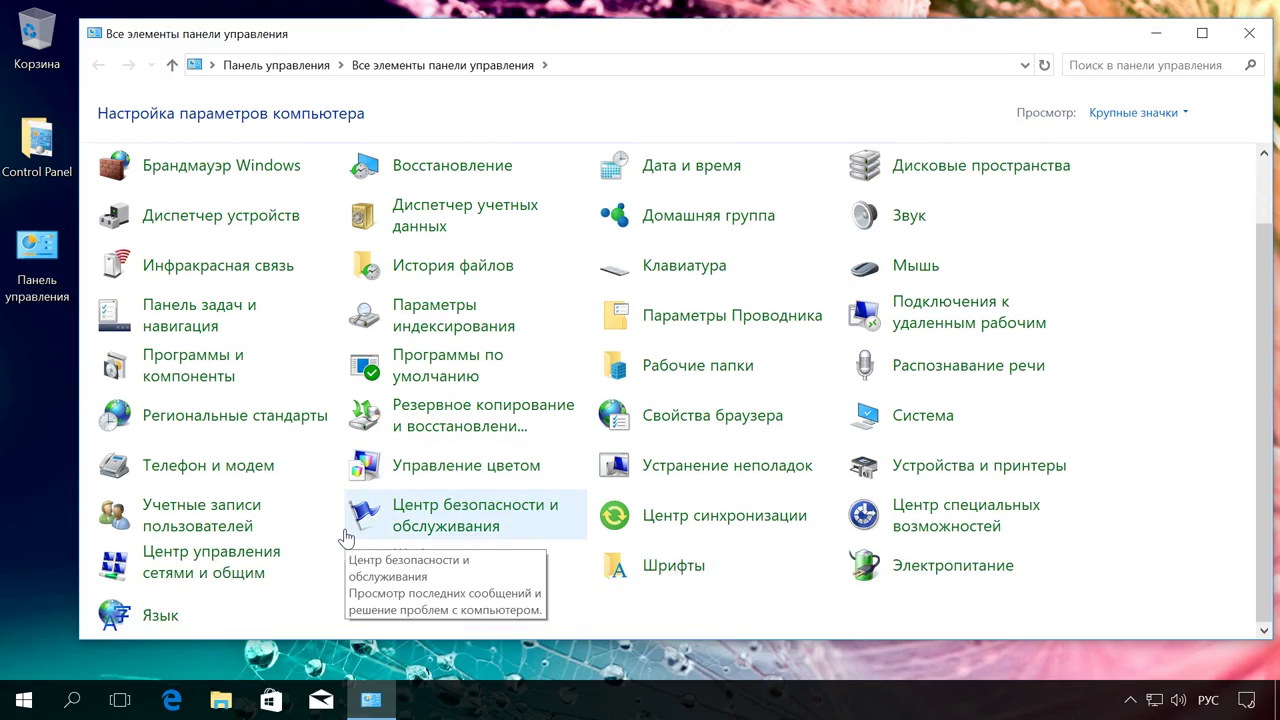
scroll(344, 530, "up", 1)
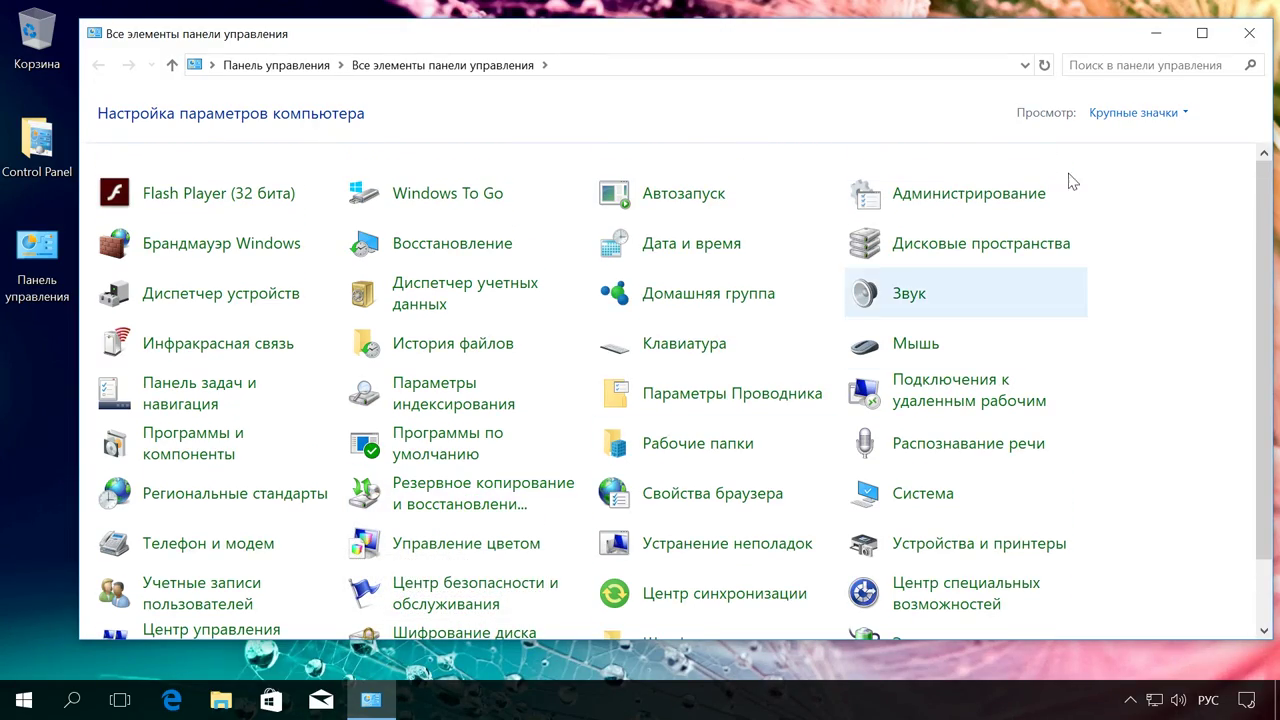
left_click(1253, 36)
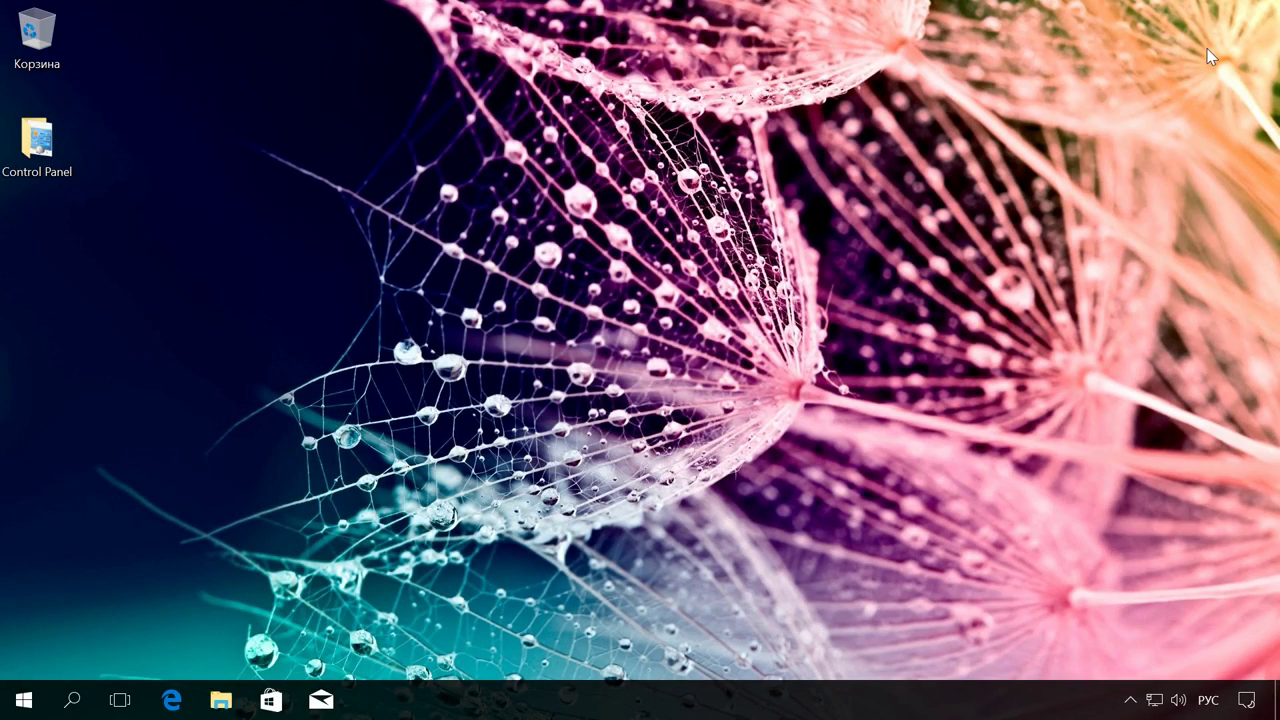
- Create a desktop shortcut with the location "control" and name it "Панель управления"
right_click(129, 247)
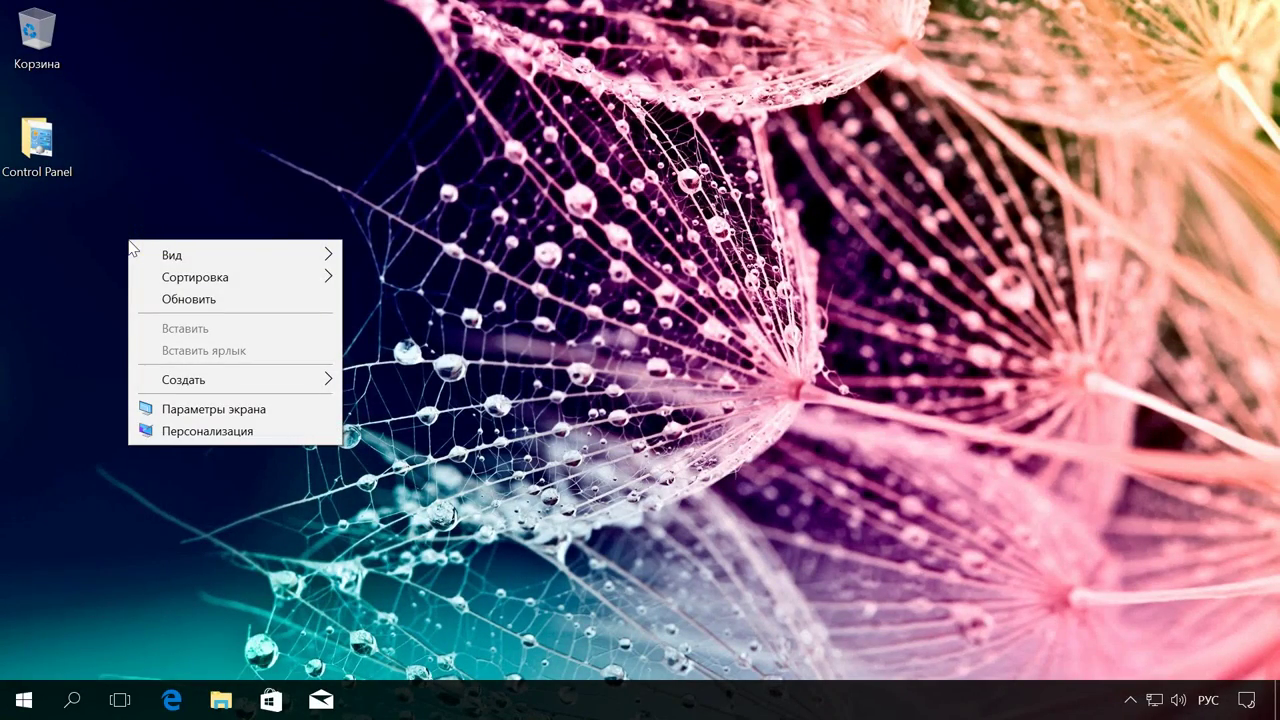
mouse_move(264, 374)
left_click(440, 404)
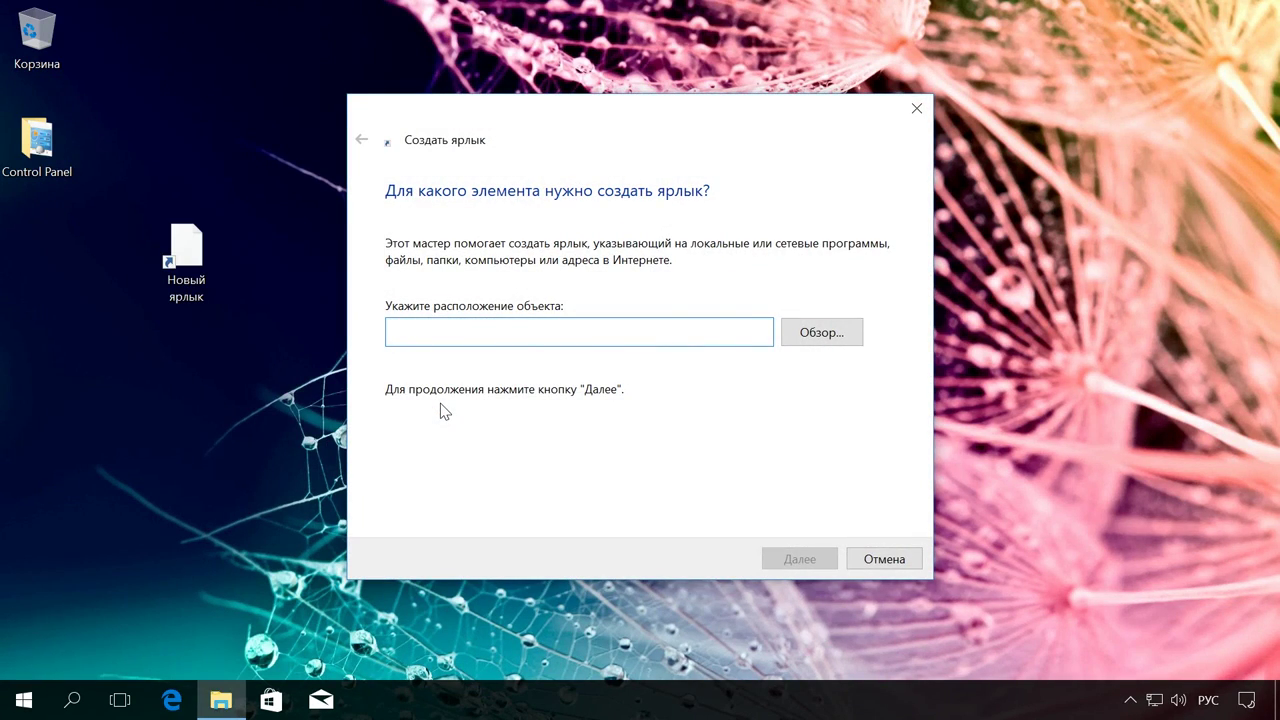
key("alt+shift")
type("con")
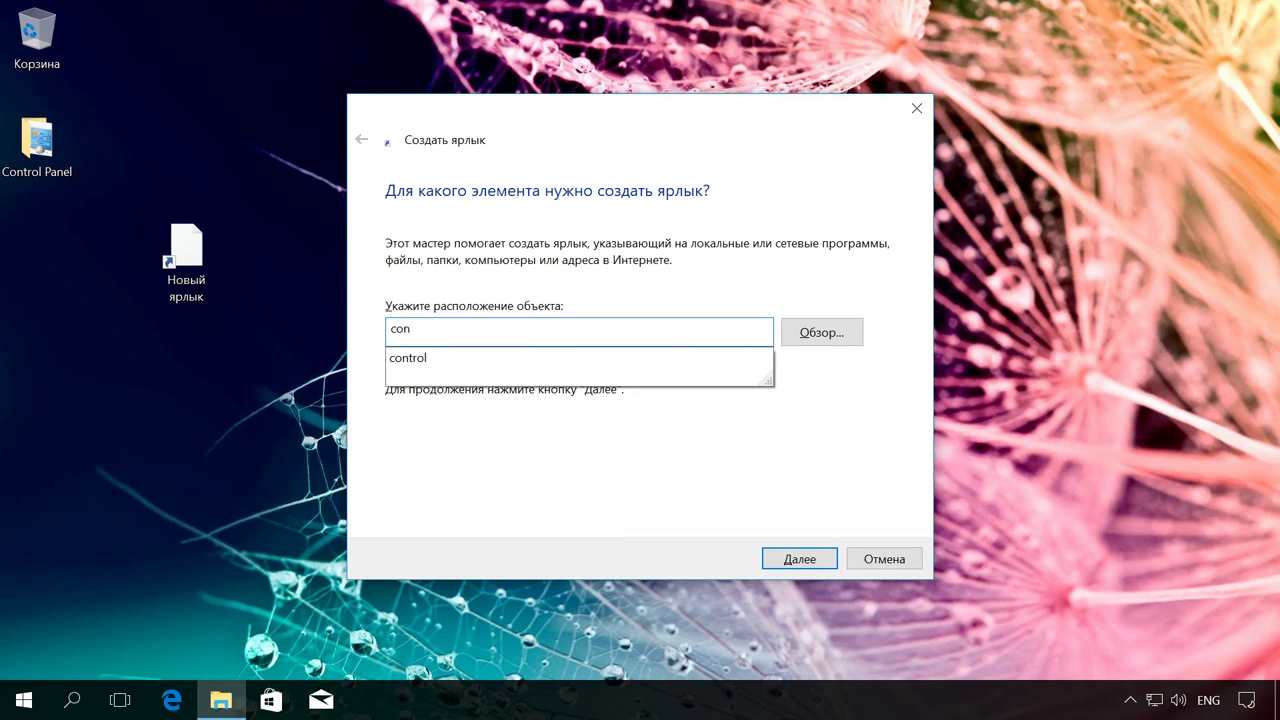
type("tr")
left_click(410, 358)
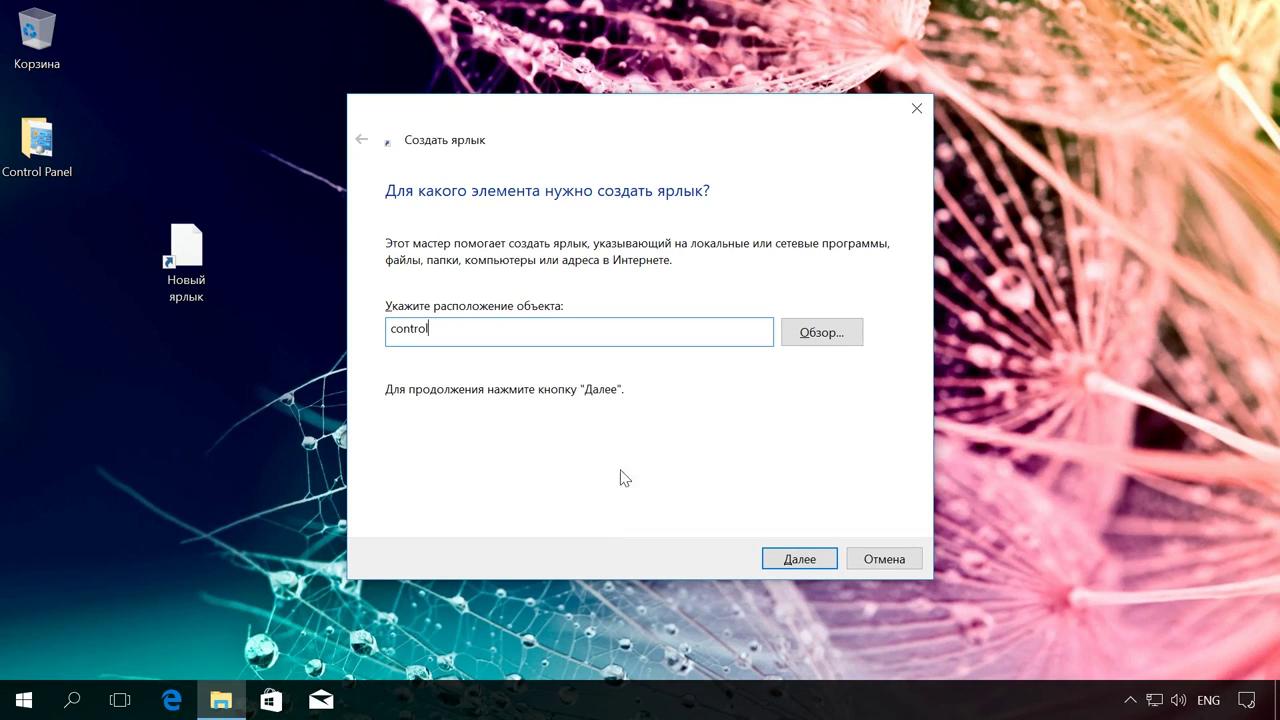
left_click(807, 562)
key("alt+shift")
type("Панель управления")
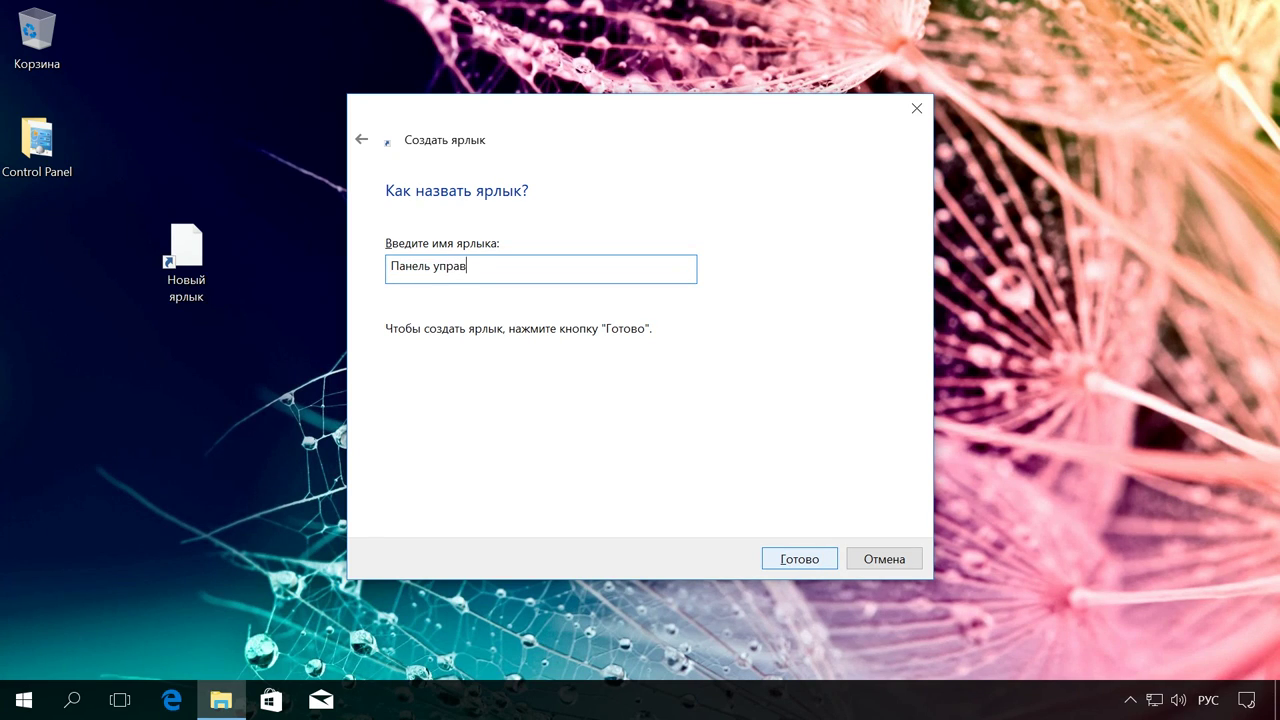
left_click(815, 566)
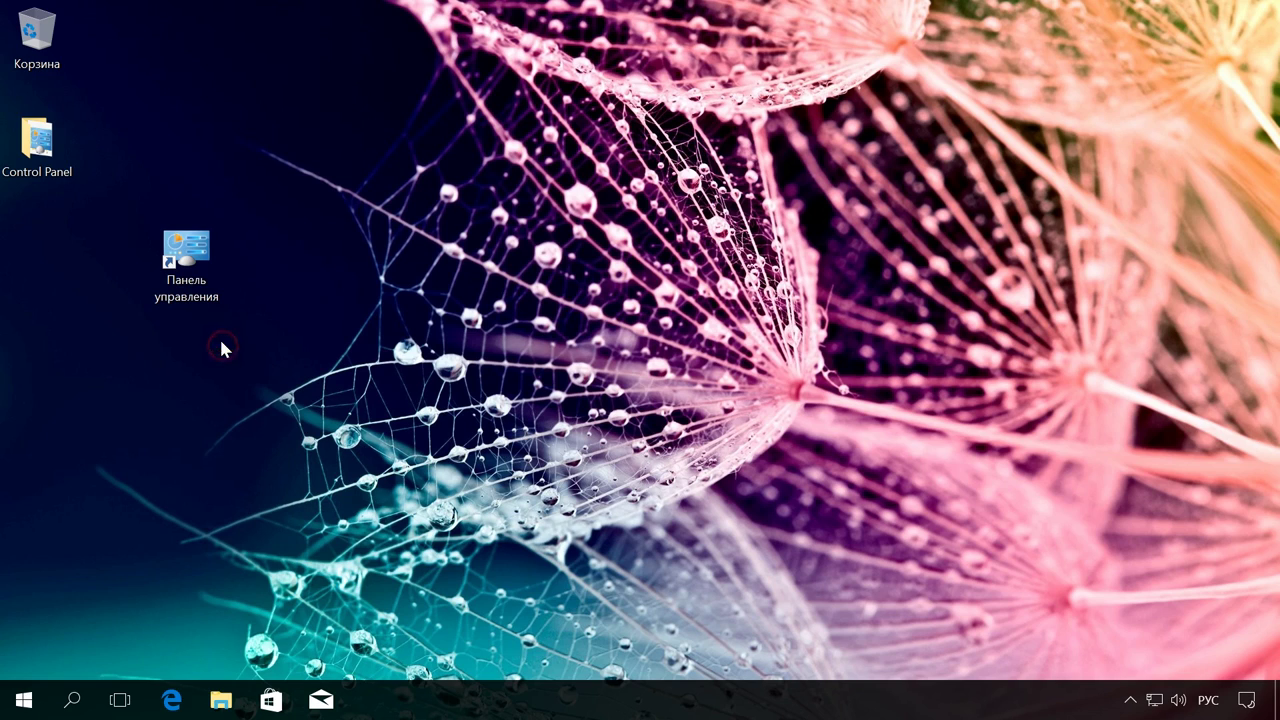
- Open Панель управления from the new desktop shortcut, look through its items and close it
double_click(200, 253)
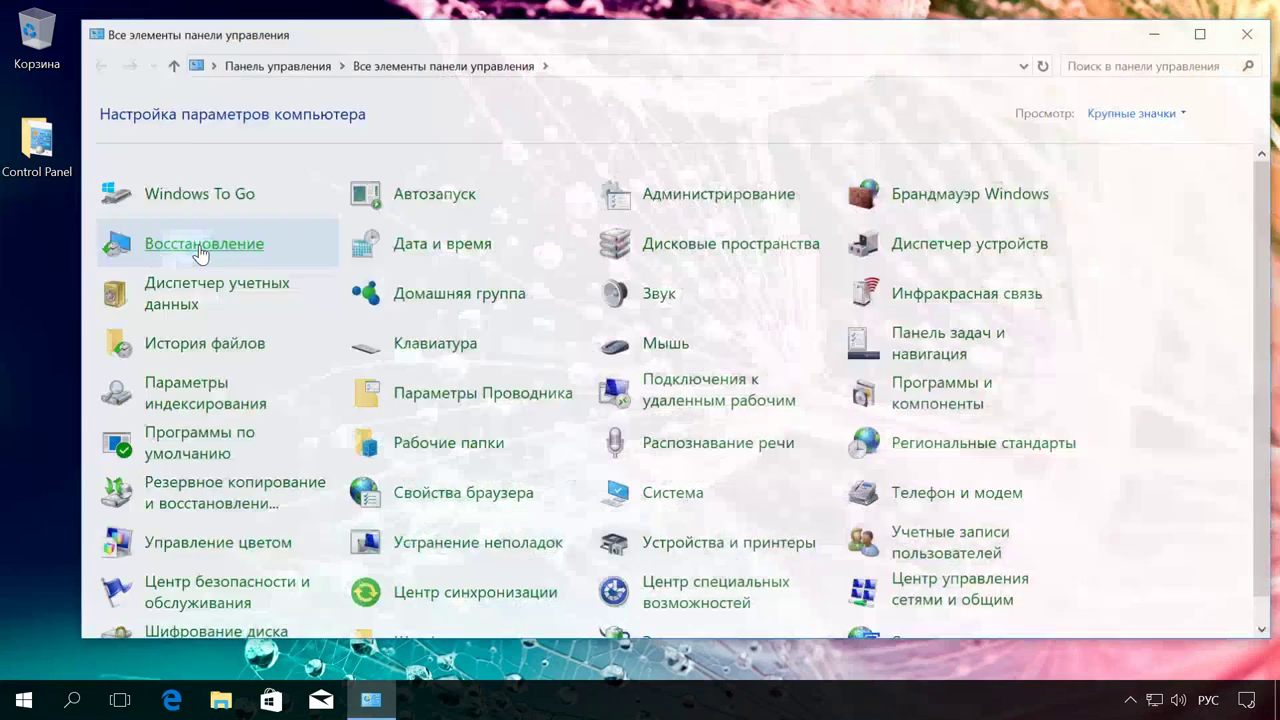
scroll(500, 418, "down", 1)
scroll(520, 420, "up", 1)
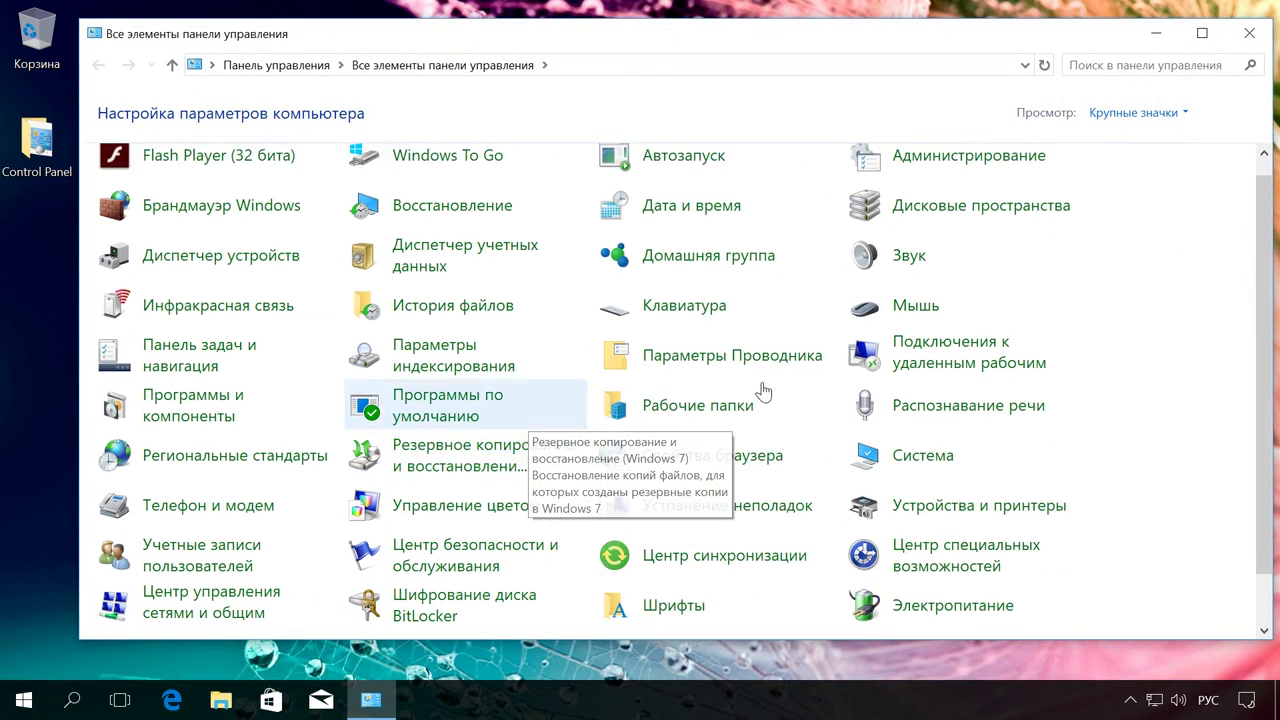
left_click(1249, 33)
- Check the actions available for the Панель управления desktop shortcut, then delete the shortcut
right_click(196, 242)
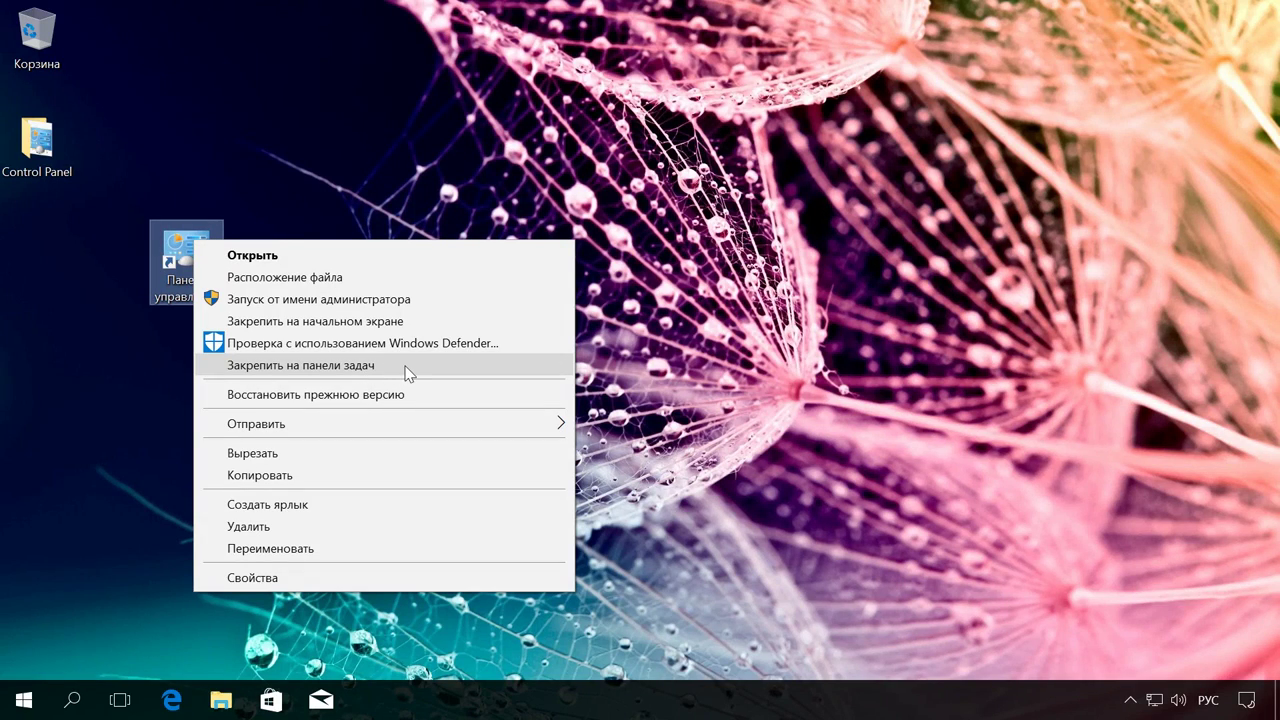
left_click(295, 187)
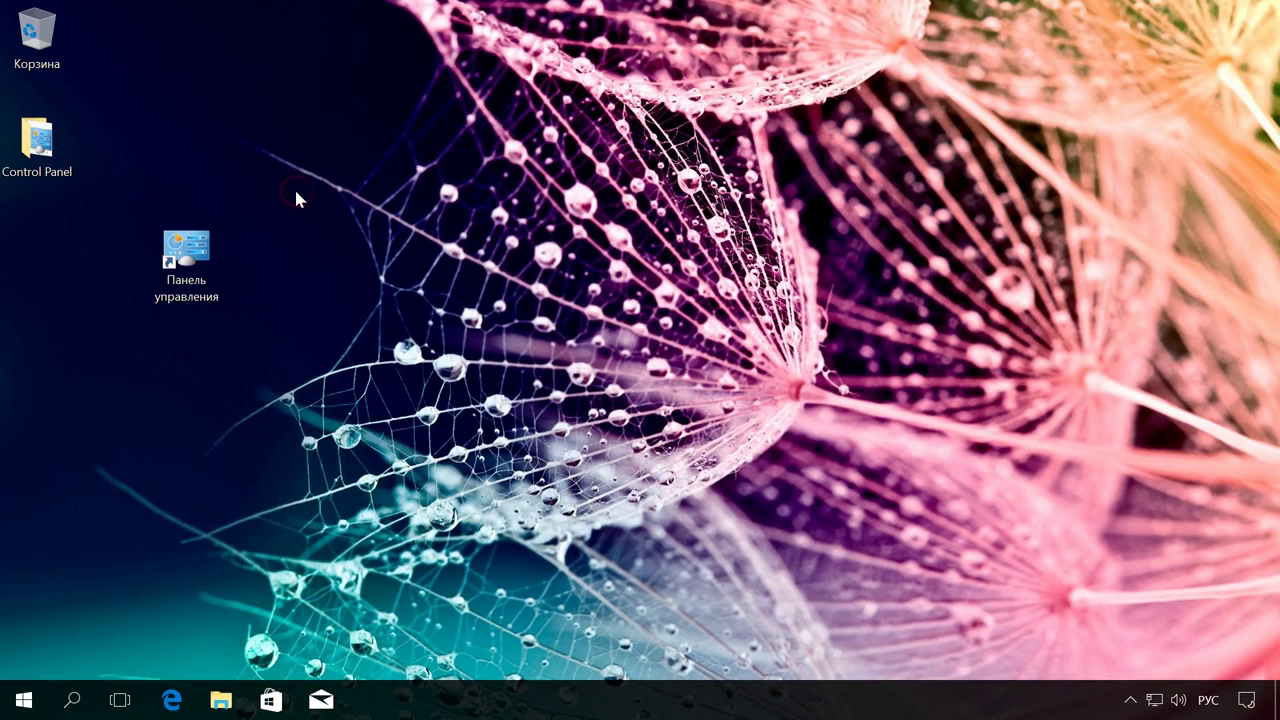
left_click(197, 258)
key("Delete")
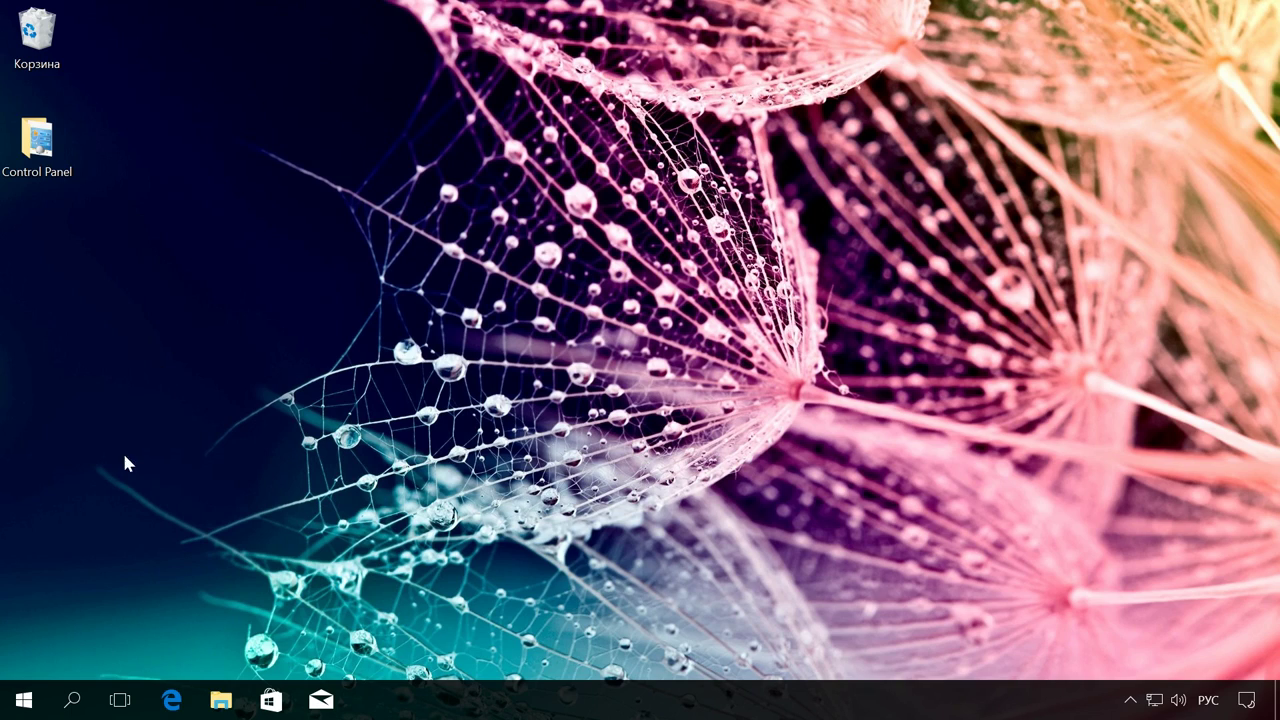
- Review the Start context menu entries, then browse to C:\Пользователи\User\AppData\Local\Microsoft in Проводник
right_click(25, 699)
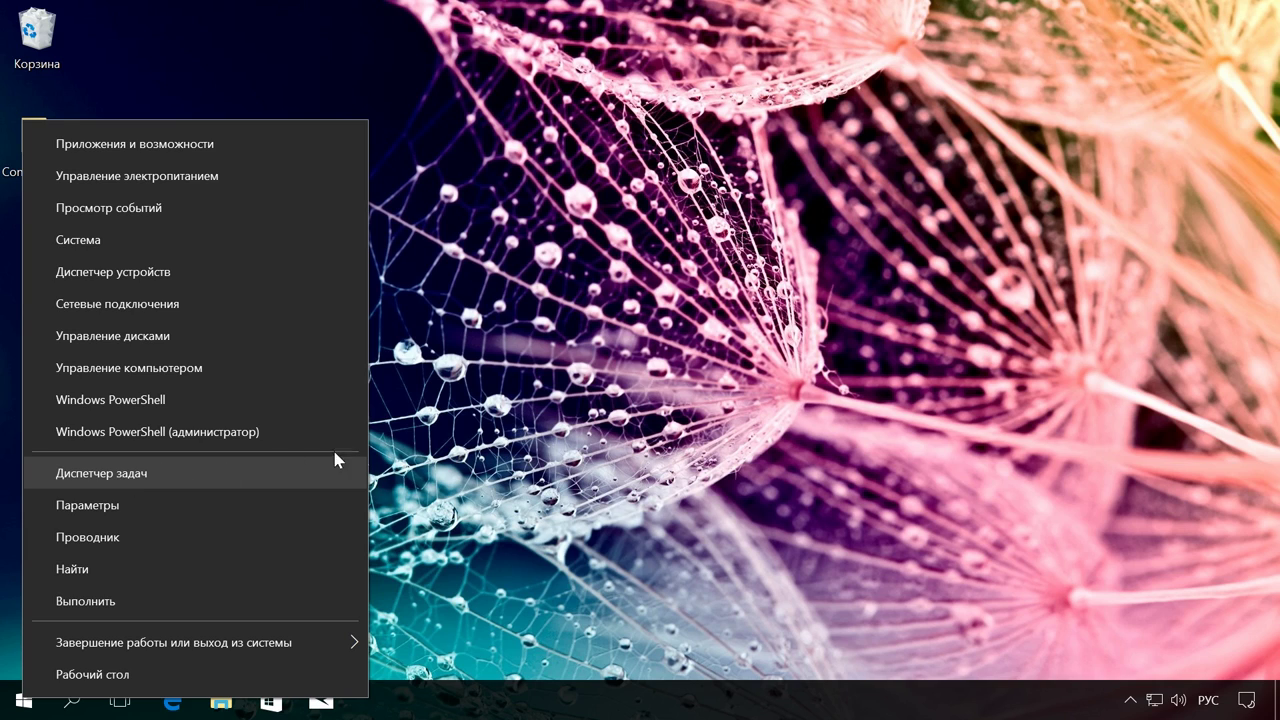
left_click(458, 435)
key("super+e")
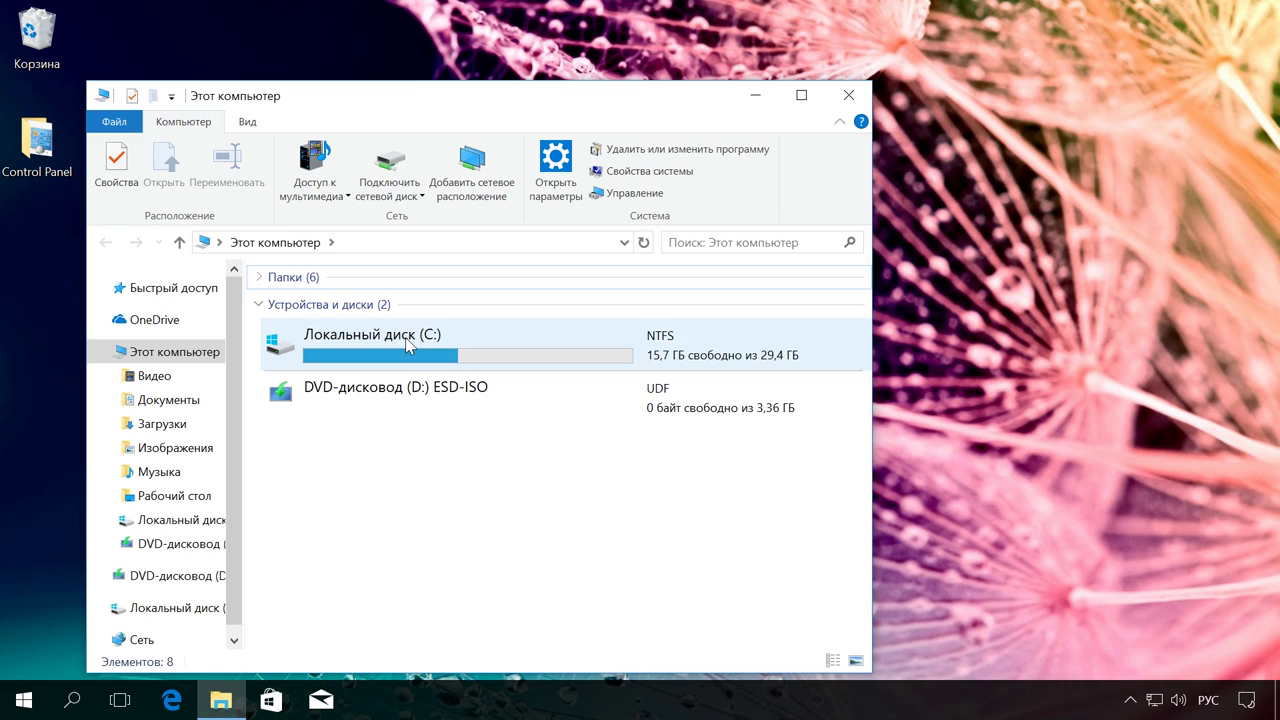
double_click(407, 345)
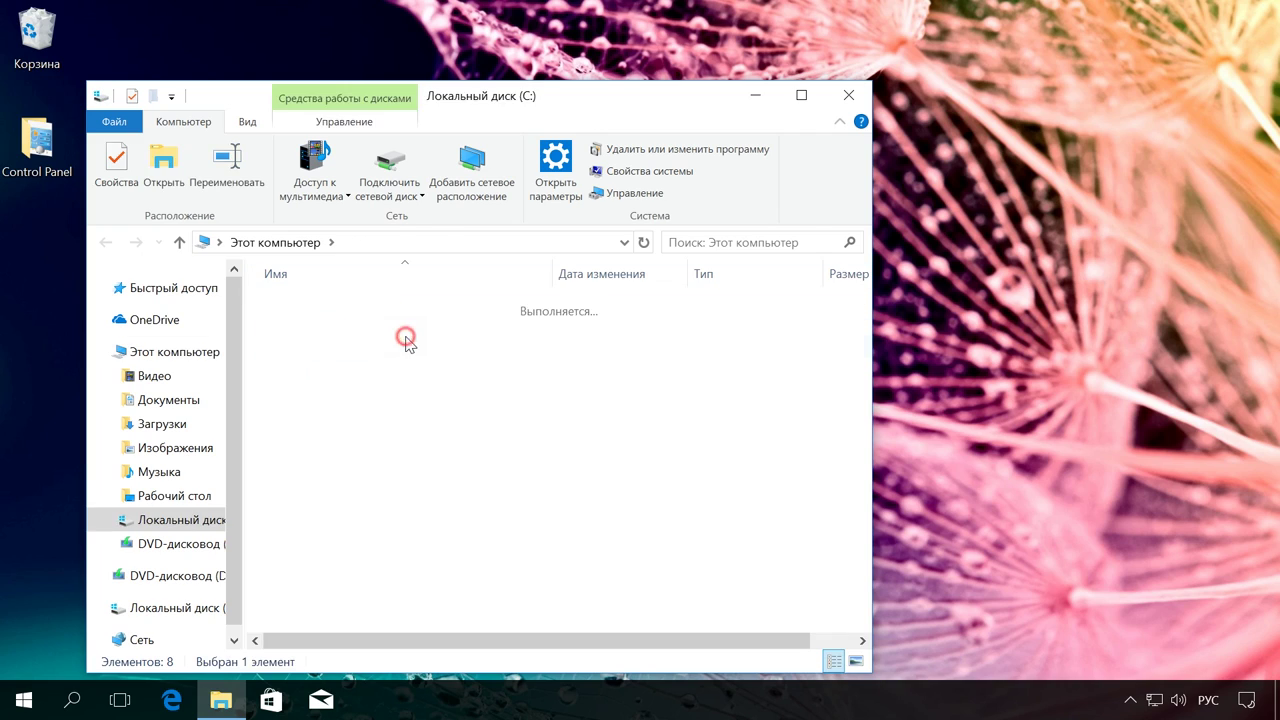
left_click(358, 411)
double_click(358, 411)
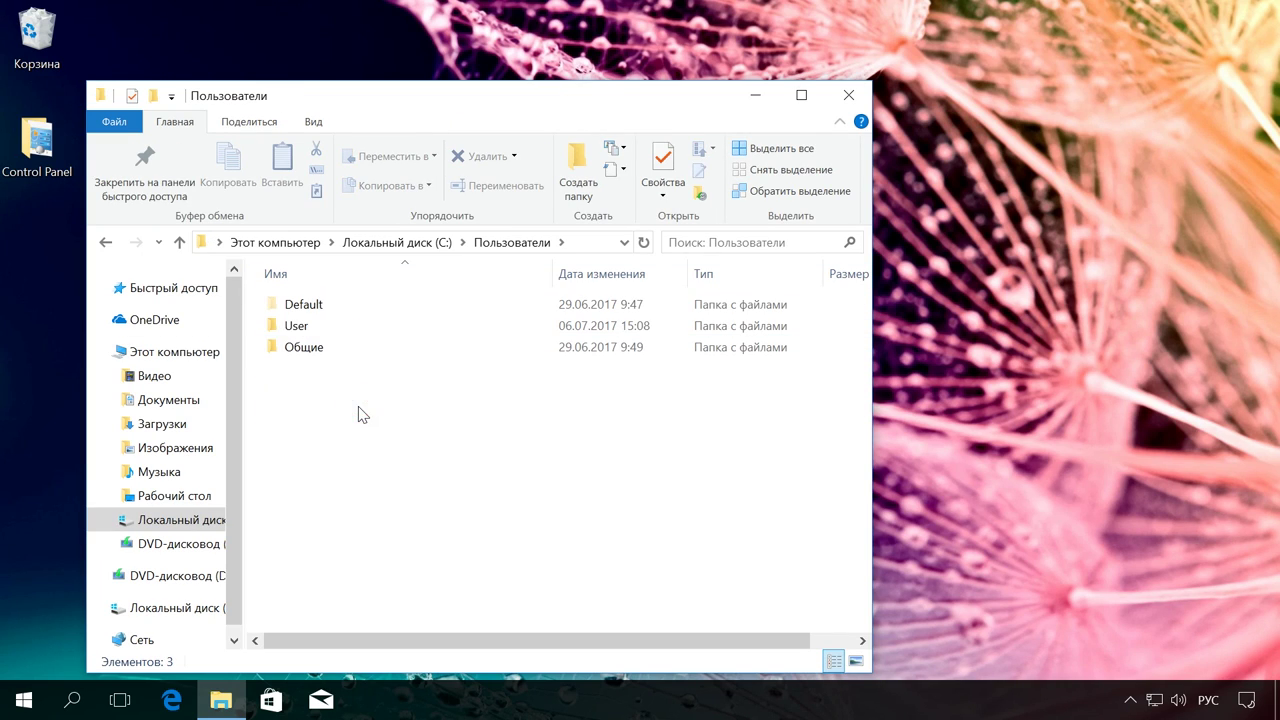
double_click(298, 330)
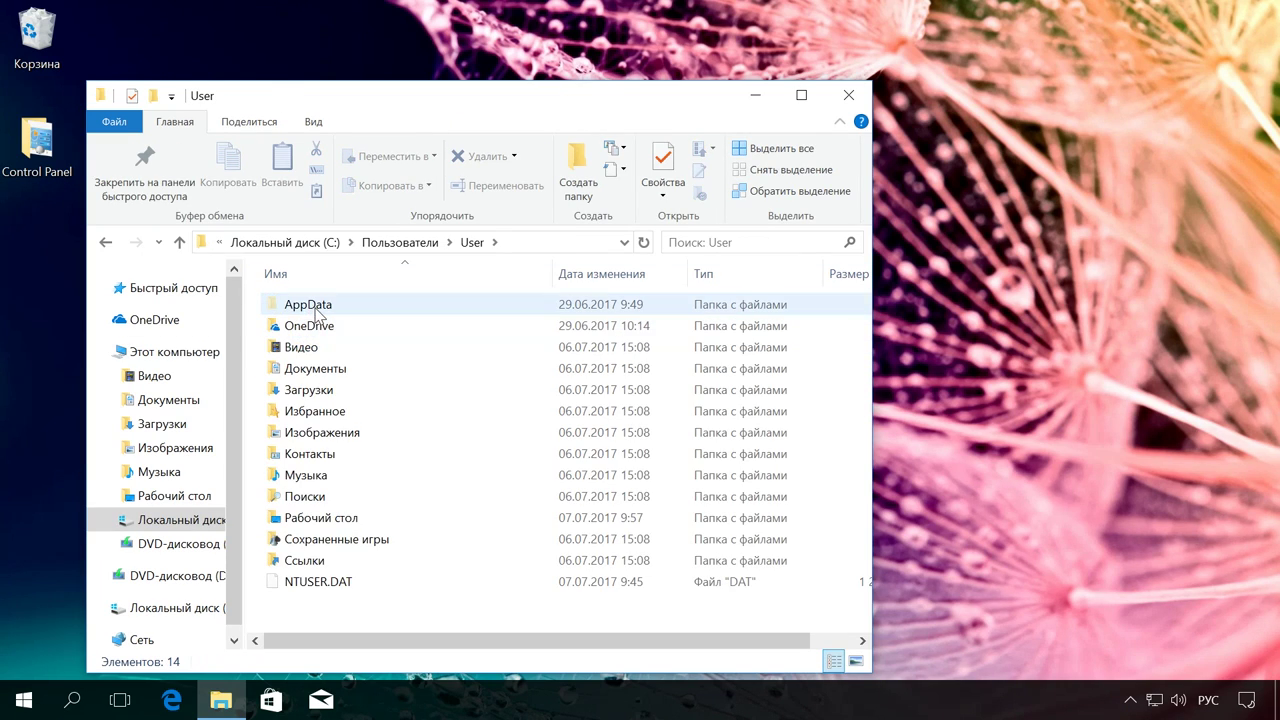
double_click(307, 304)
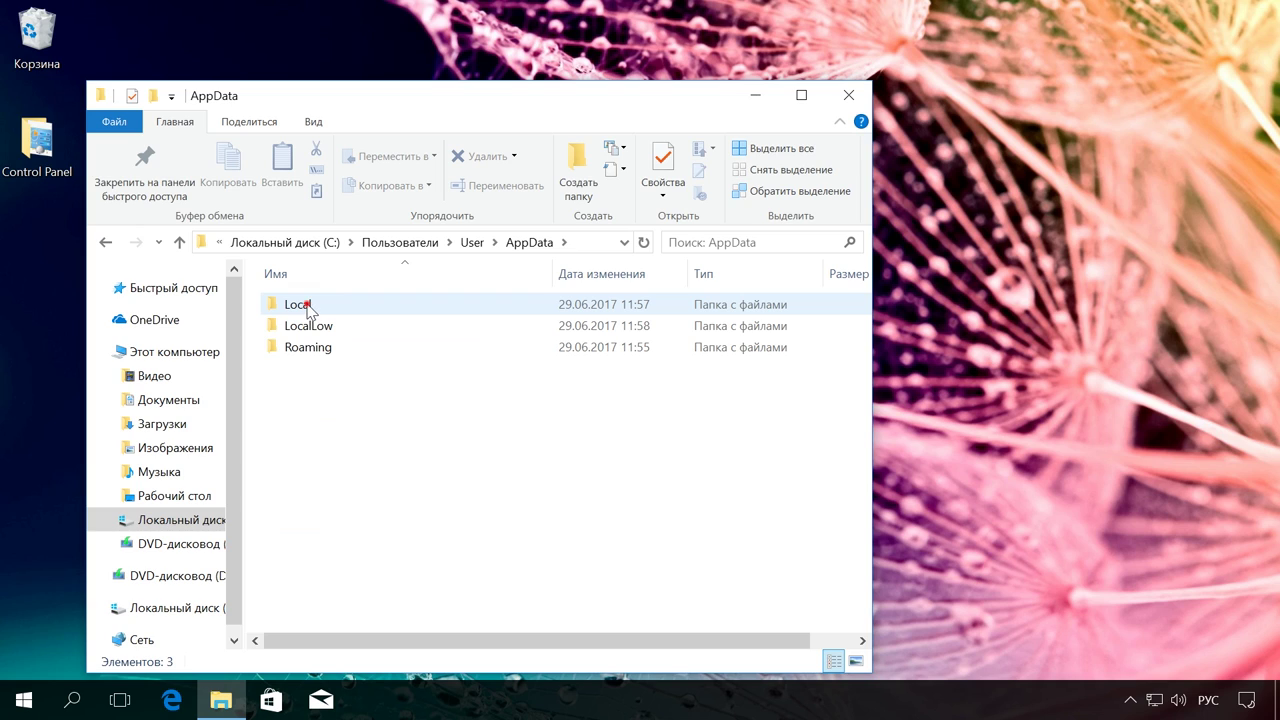
double_click(307, 306)
double_click(320, 350)
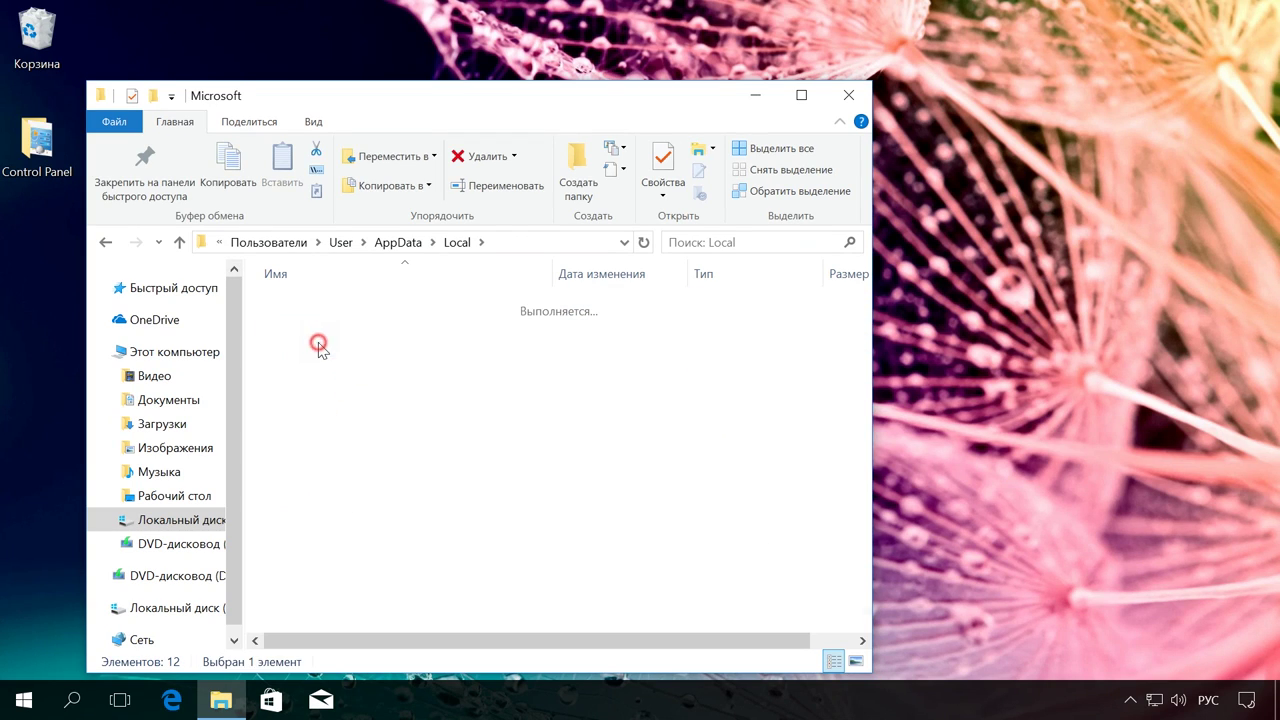
- Enlarge the folder window and open the Windows\WinX\Group2 subfolder
left_click_drag(874, 81, 1160, 35)
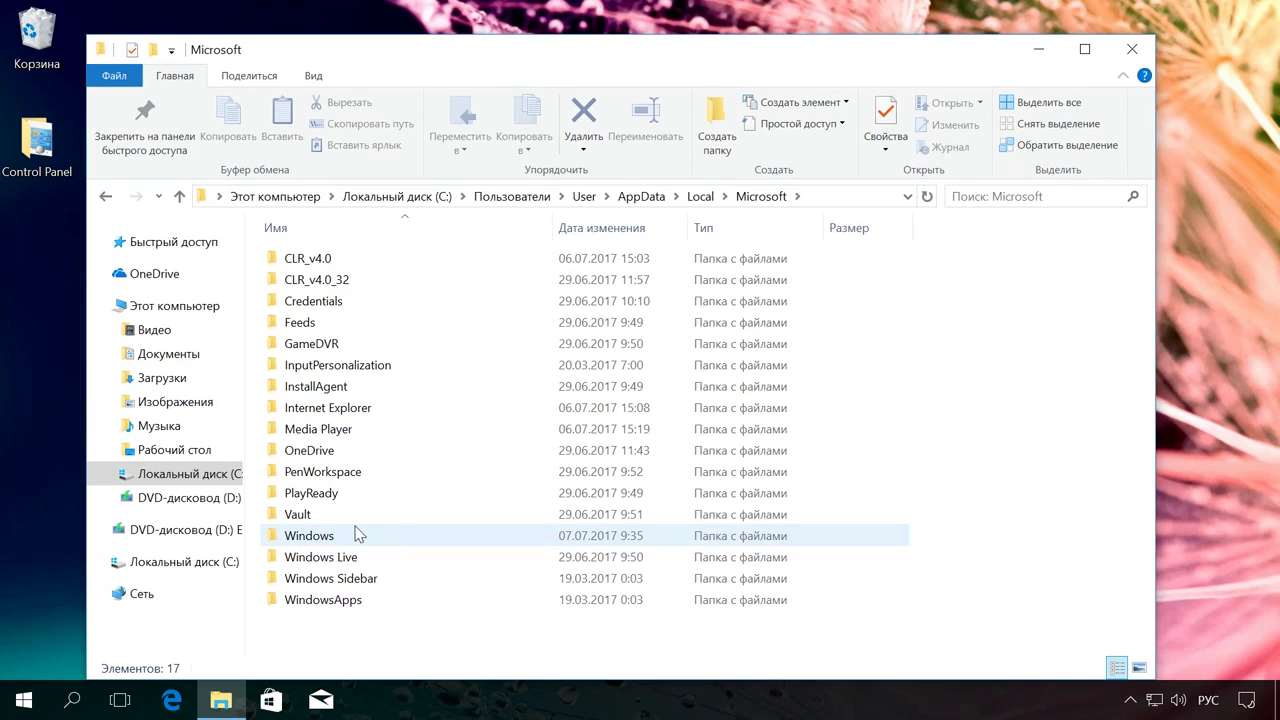
double_click(310, 535)
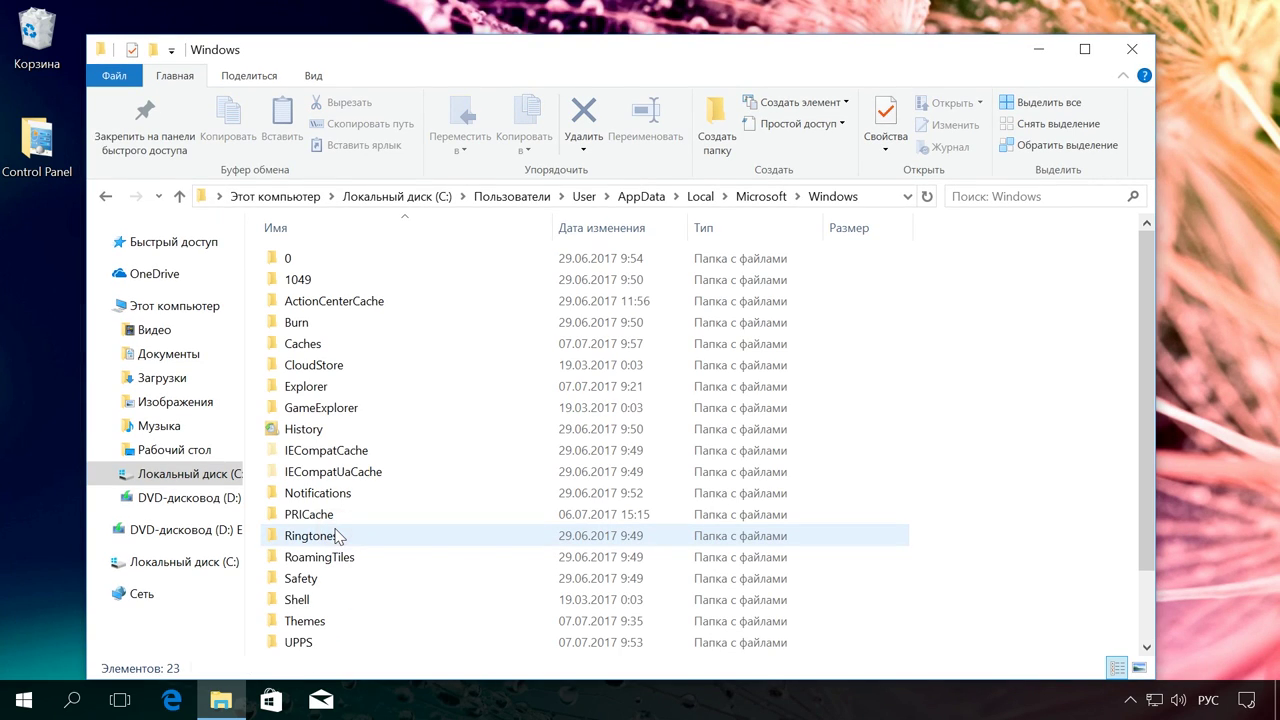
scroll(368, 492, "down", 2)
double_click(300, 604)
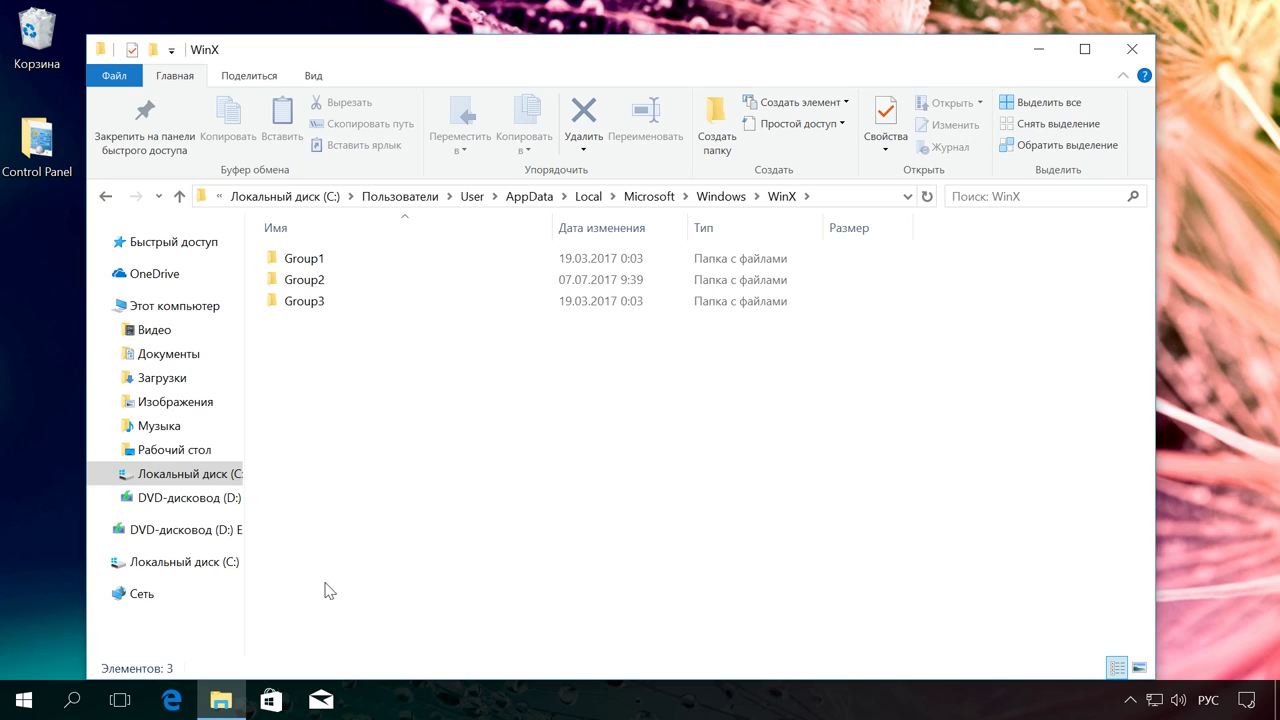
double_click(320, 281)
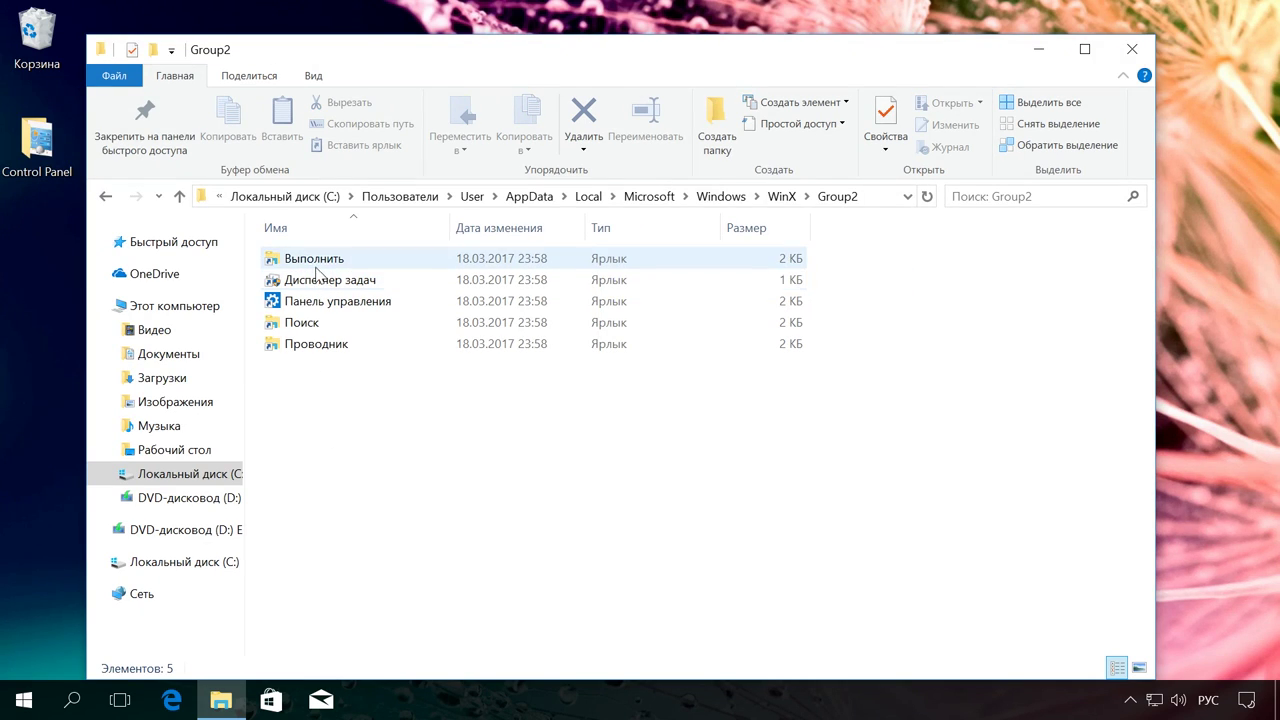
- Compare the shortcuts in the Group2 folder with the entries of the Start context menu
left_click(306, 258)
left_click(330, 280)
left_click(317, 347)
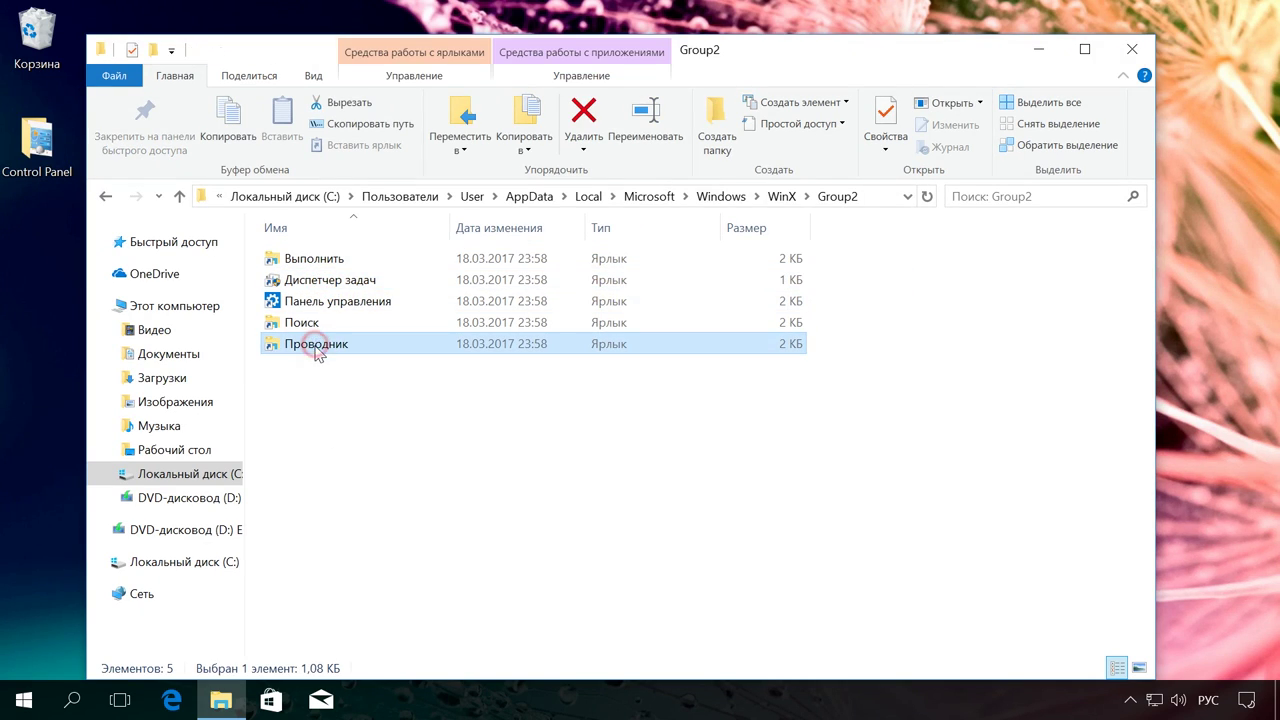
right_click(26, 700)
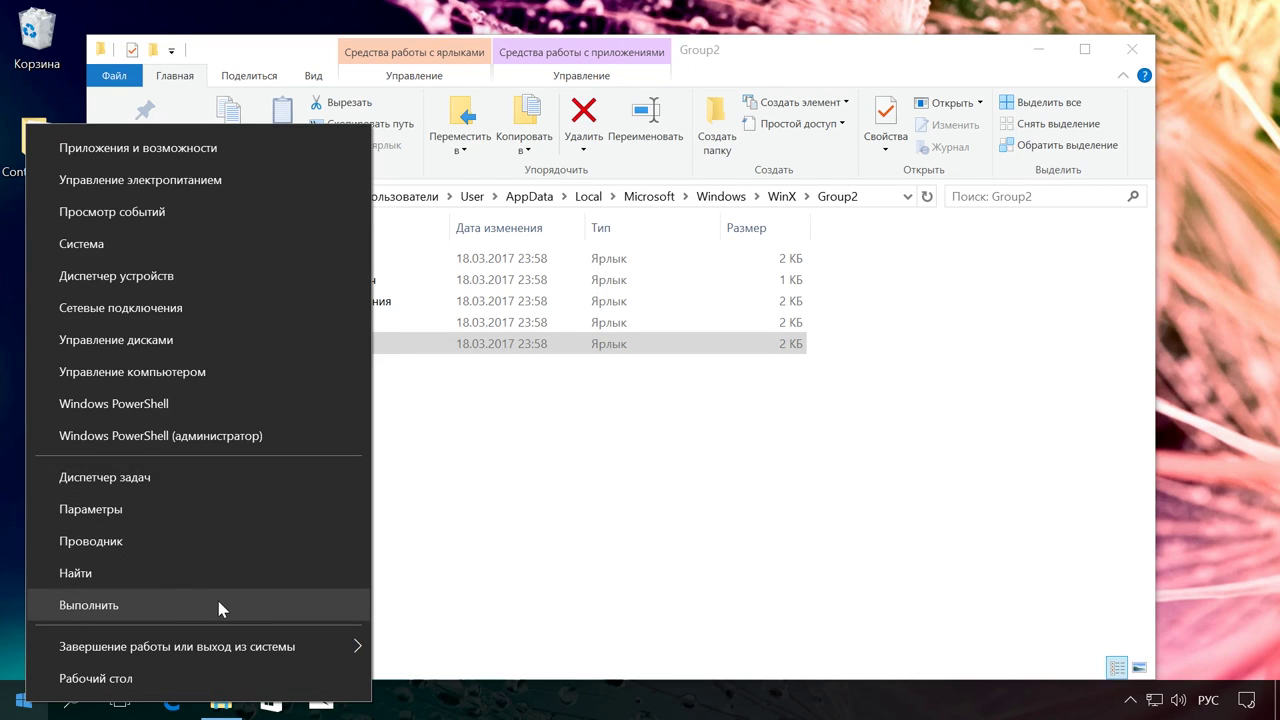
left_click(440, 558)
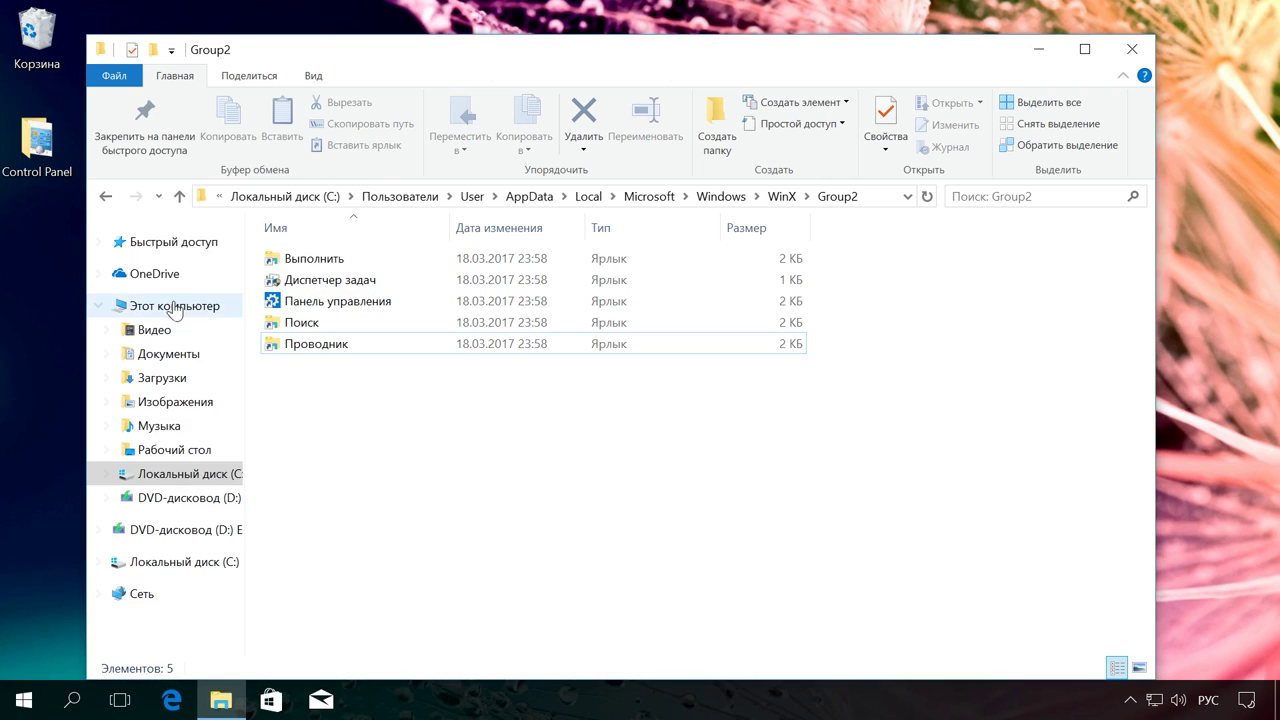
- Open the Control Panel folder from the desktop and arrange its window beside the Group2 window
left_click_drag(84, 277, 241, 277)
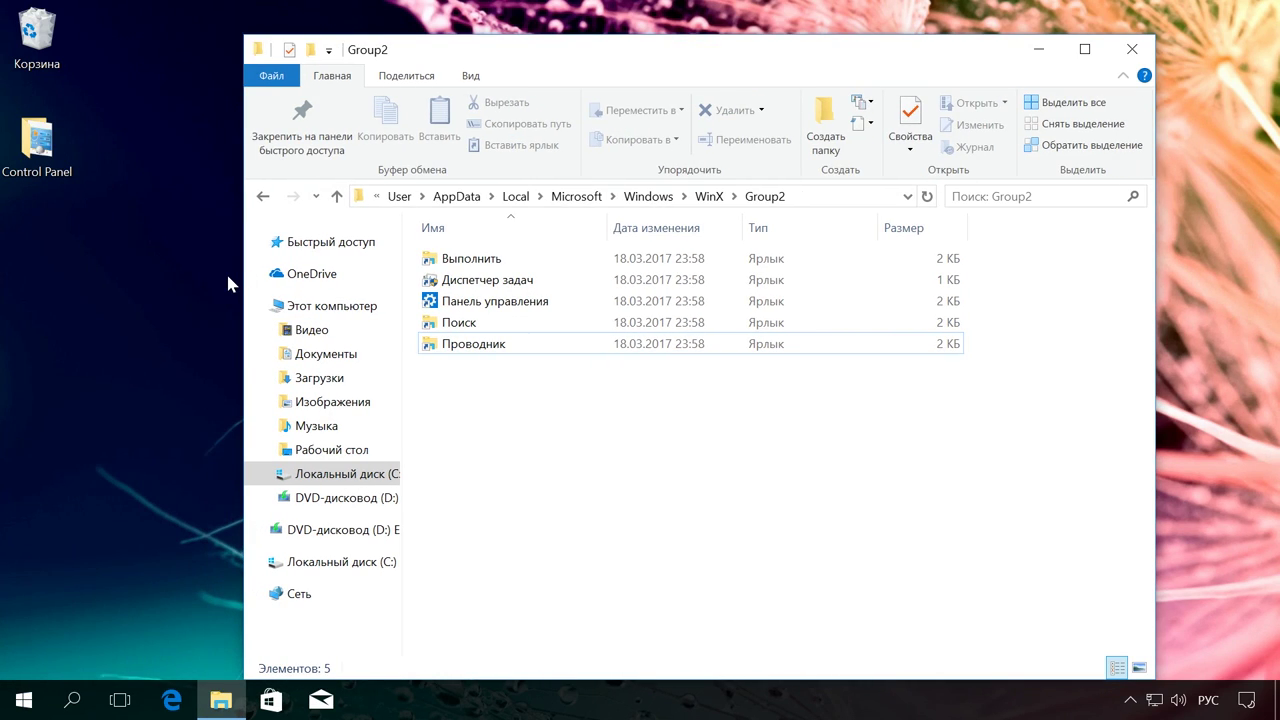
double_click(51, 160)
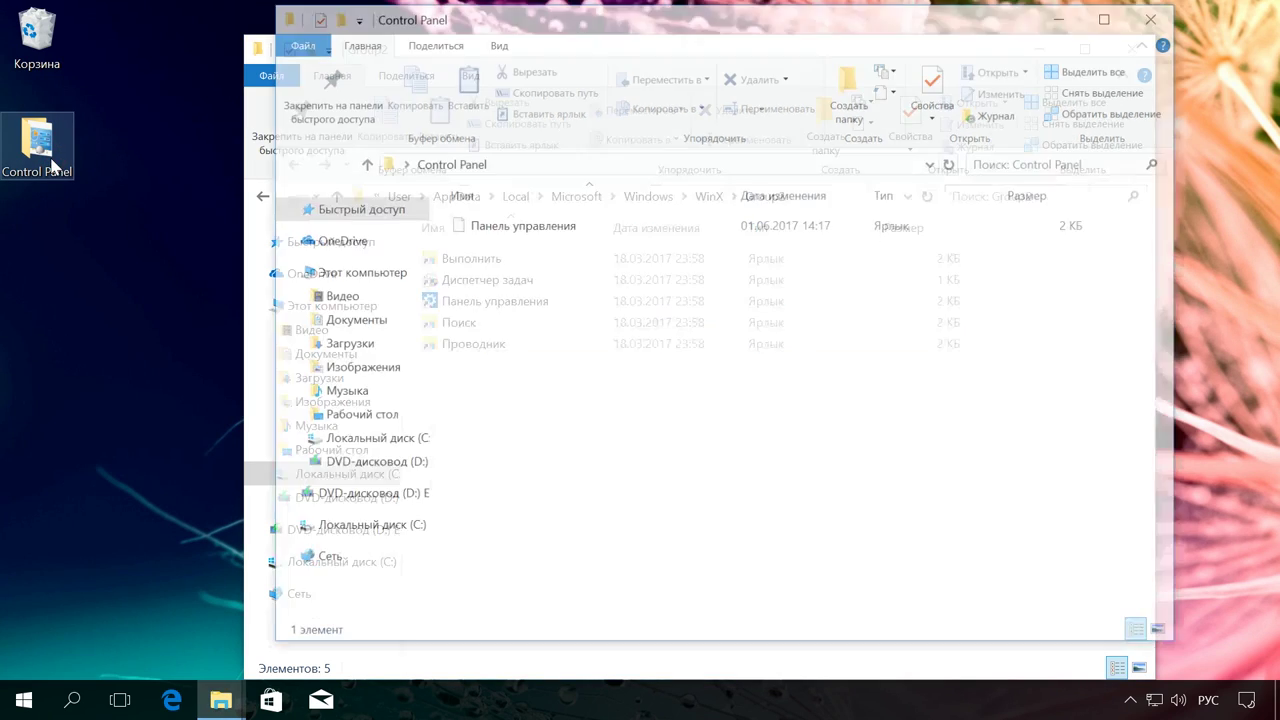
left_click_drag(548, 36, 1011, 111)
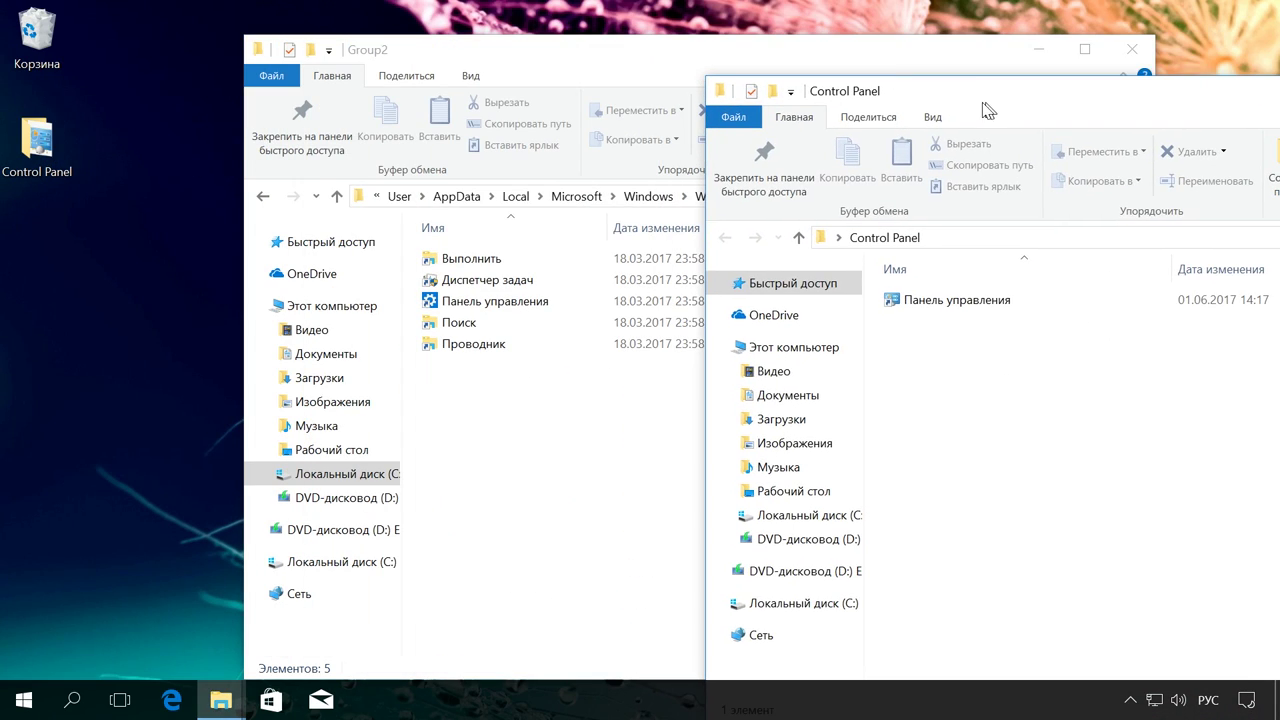
- Copy the Панель управления shortcut from the Control Panel folder into the Group2 folder
left_click(955, 303)
right_click(900, 301)
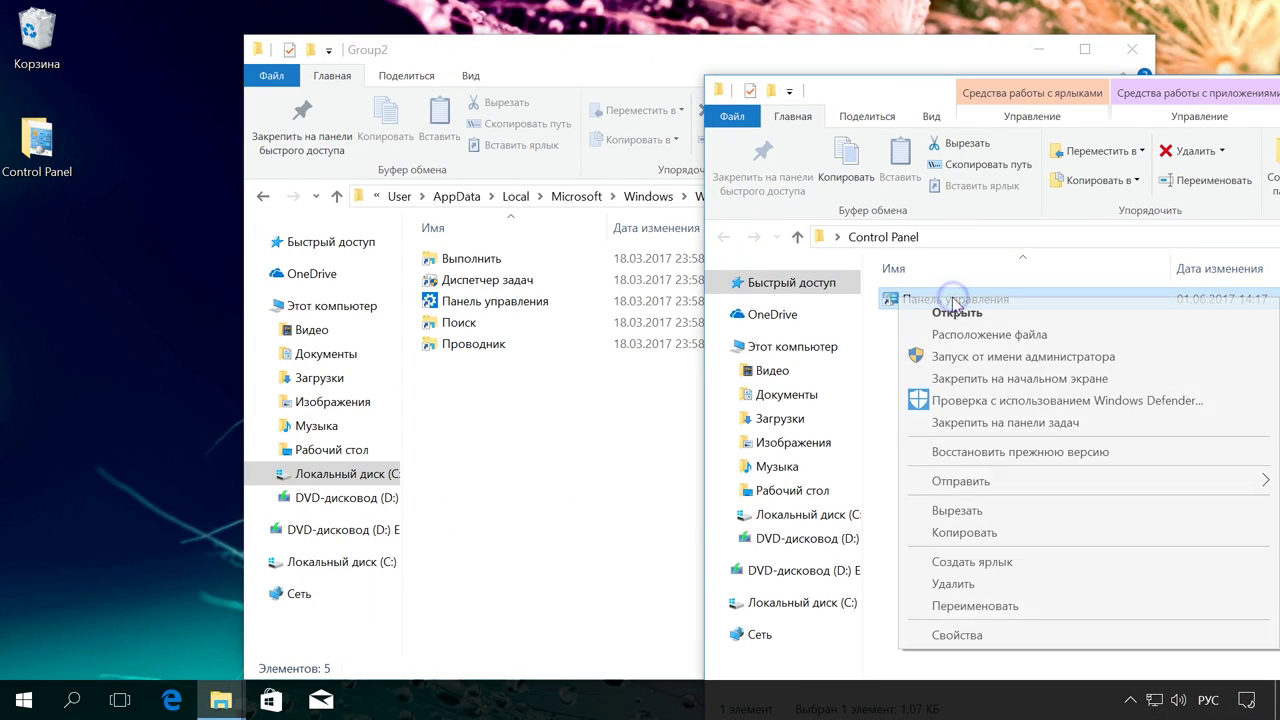
left_click(945, 533)
left_click(534, 457)
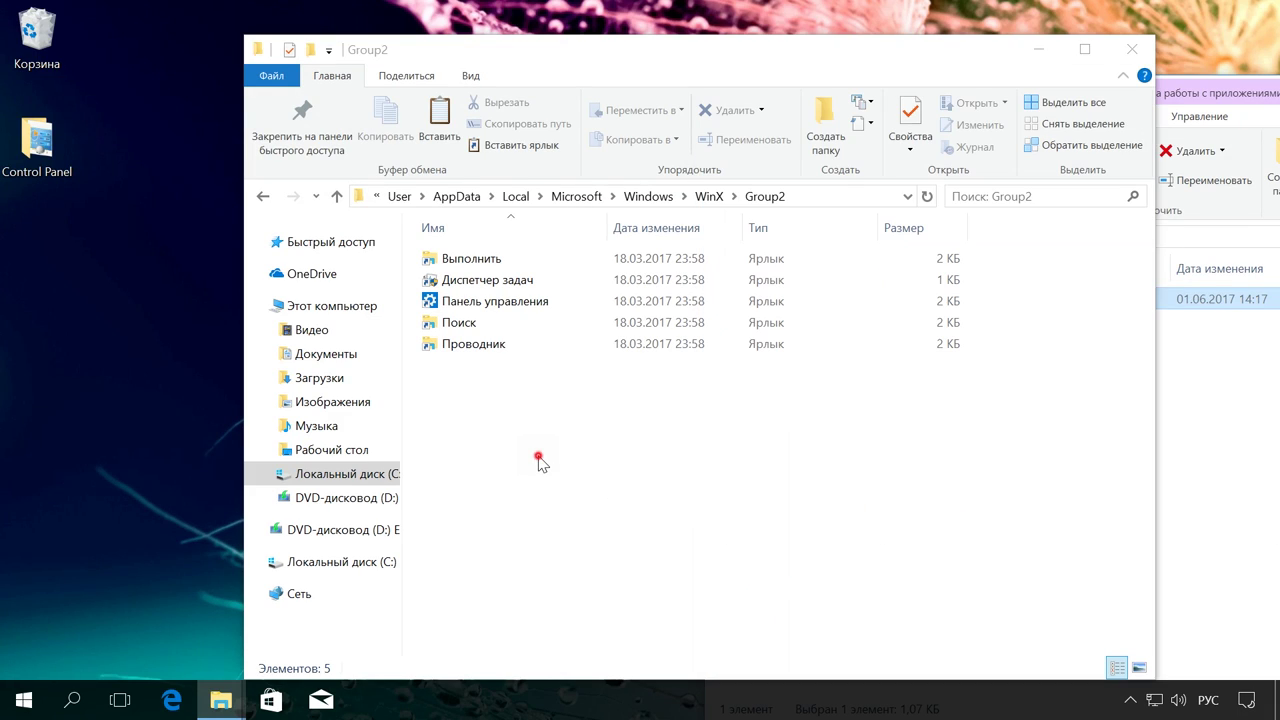
right_click(540, 457)
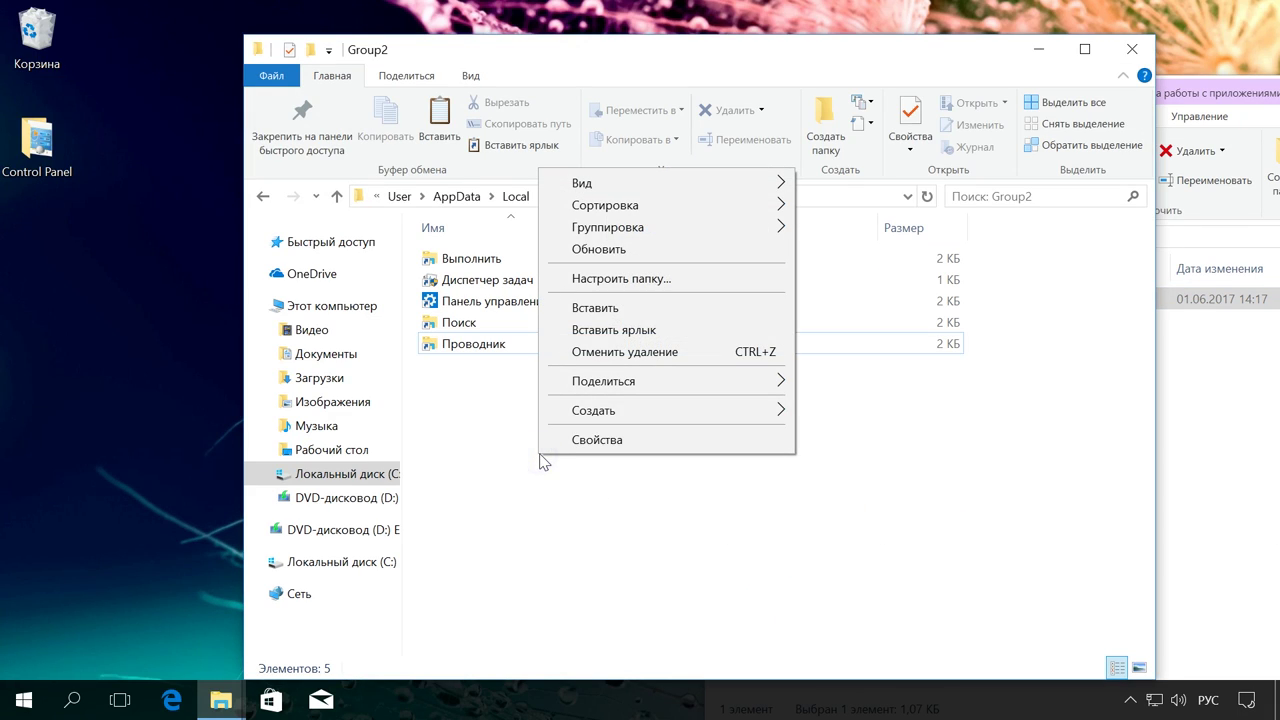
left_click(600, 308)
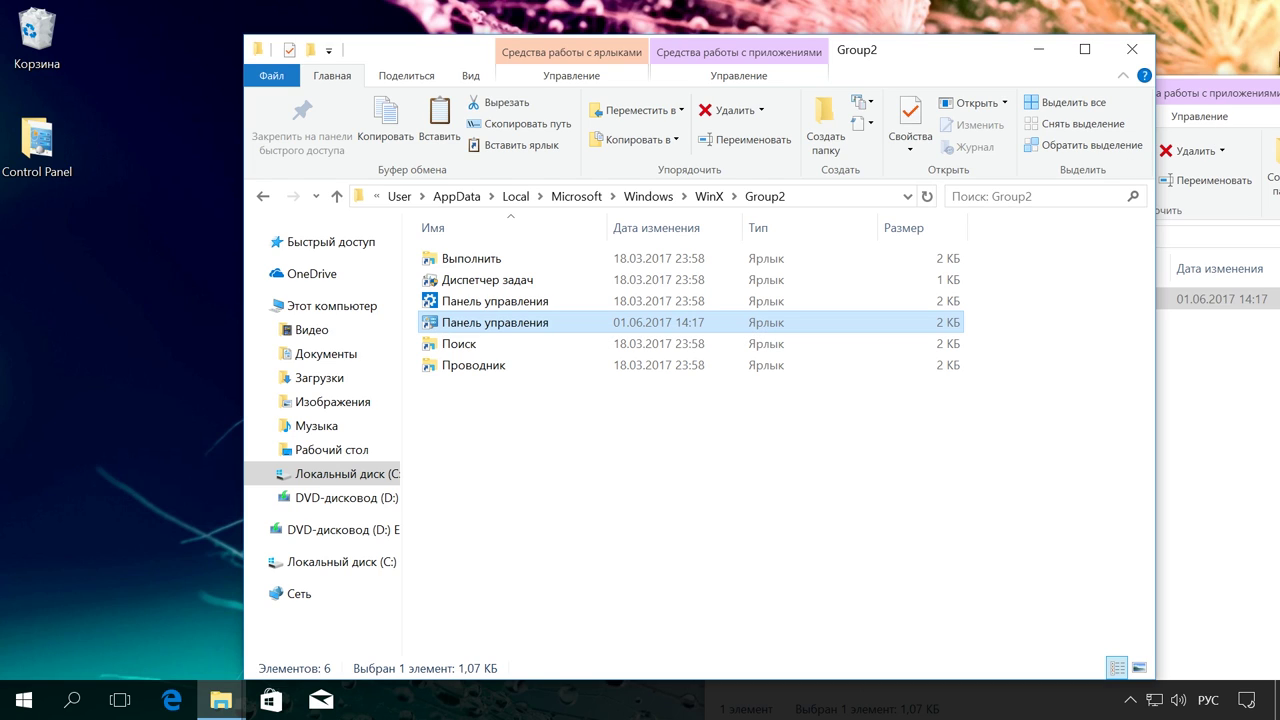
- Close both folder windows and restart the computer
left_click(1145, 52)
left_click_drag(959, 100, 662, 100)
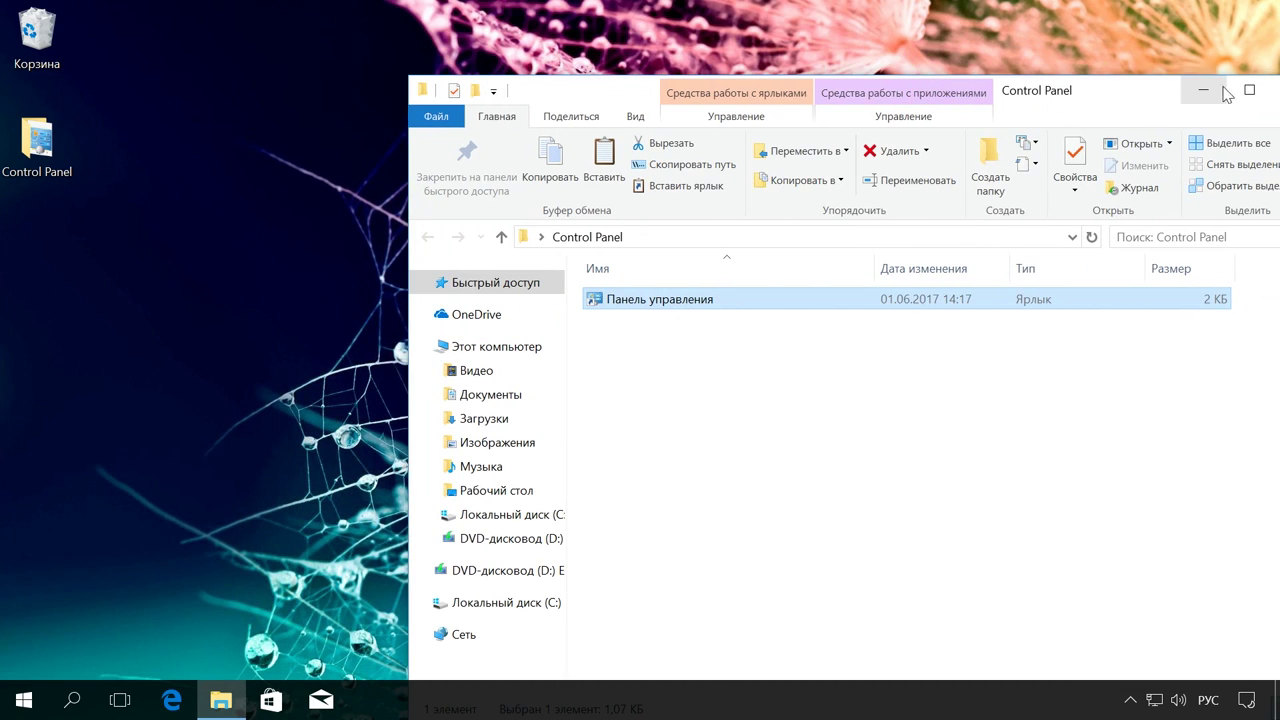
left_click(1271, 93)
right_click(22, 700)
mouse_move(137, 640)
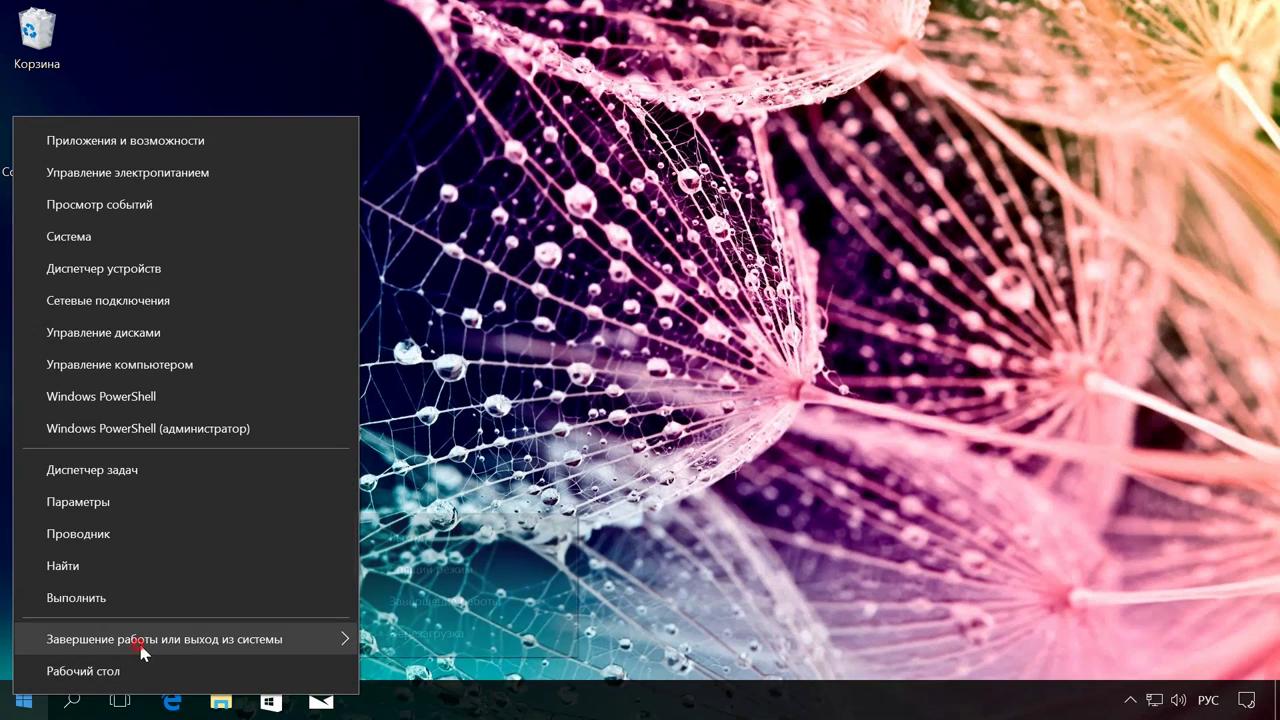
left_click(430, 636)
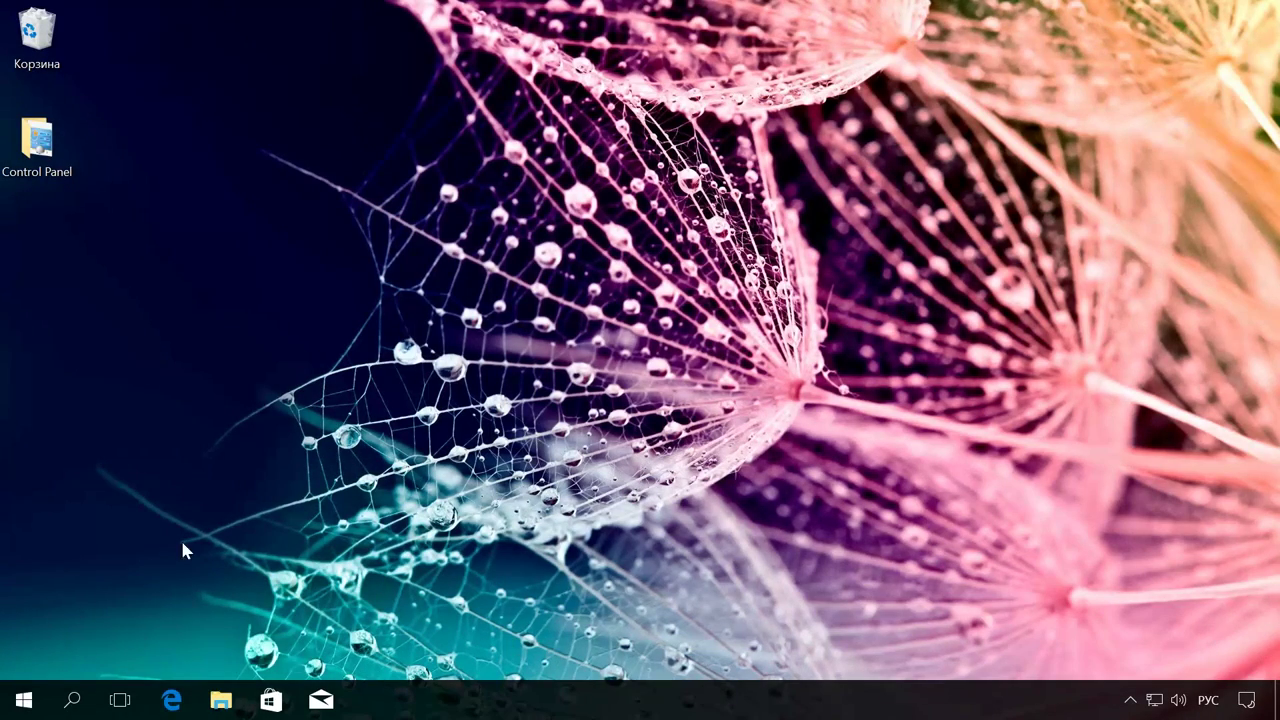
- Open Панель управления from the Start context menu and look through its items
right_click(14, 708)
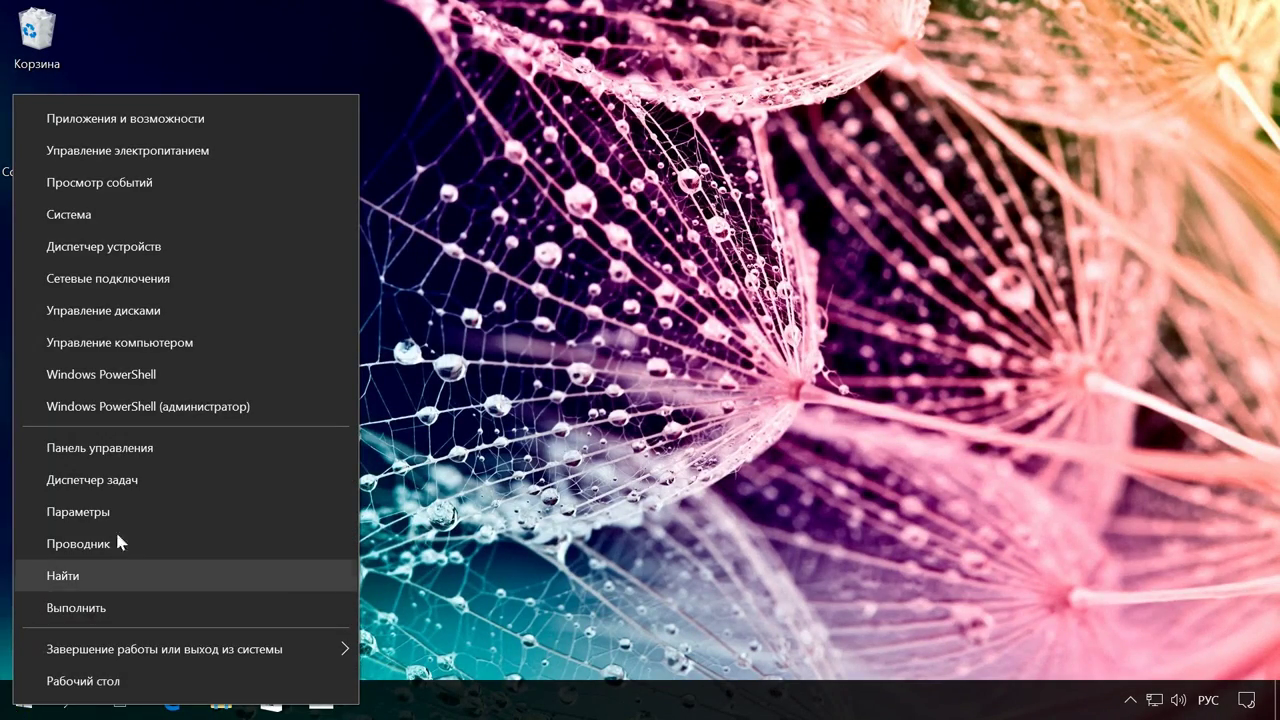
left_click(200, 447)
scroll(224, 440, "down", 1)
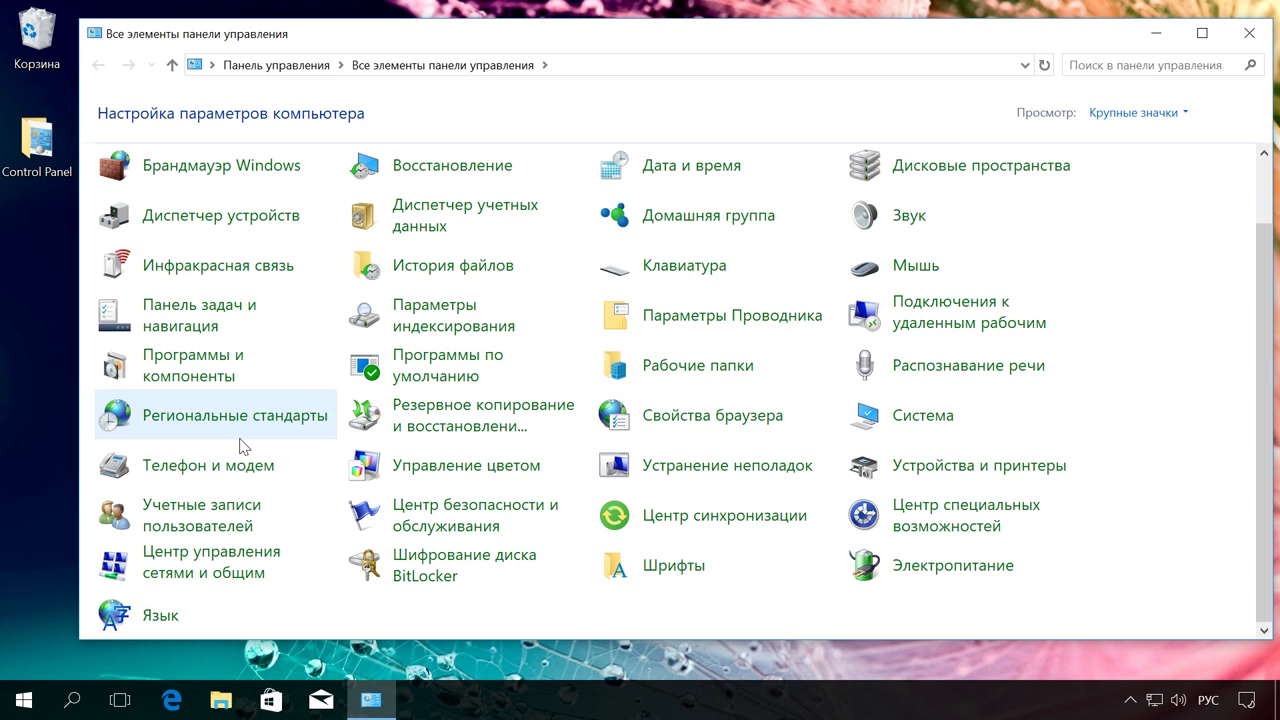